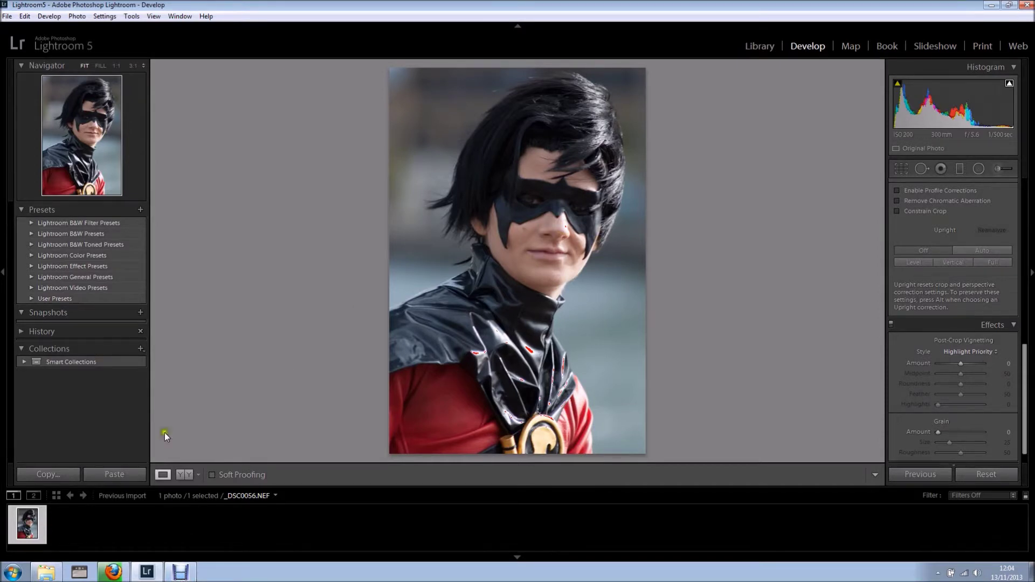
# - Create a virtual copy of the _DSC0056.NEF photo and make Copy 1 the photo being edited
pyautogui.rightClick(479, 294)
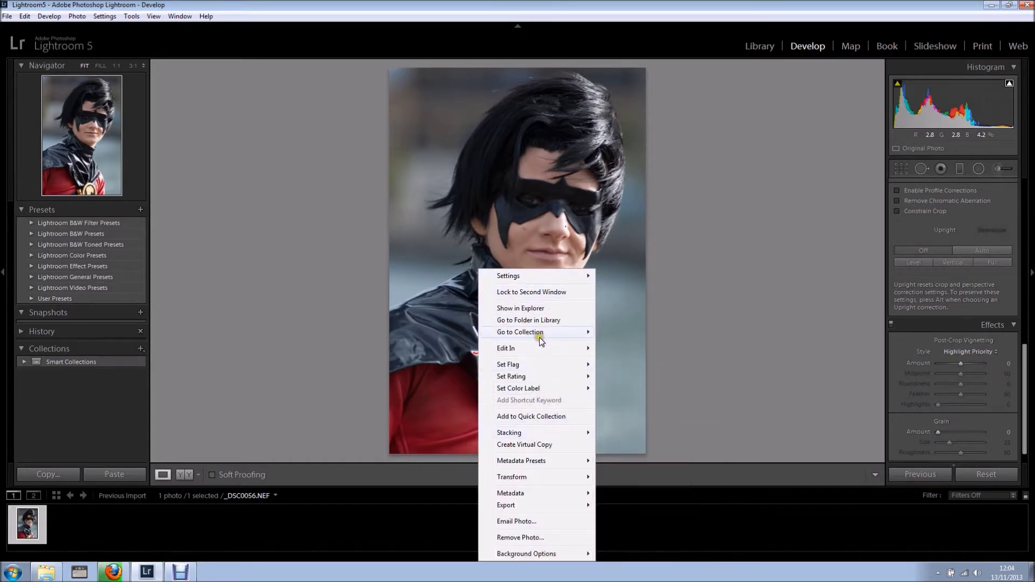
pyautogui.click(546, 446)
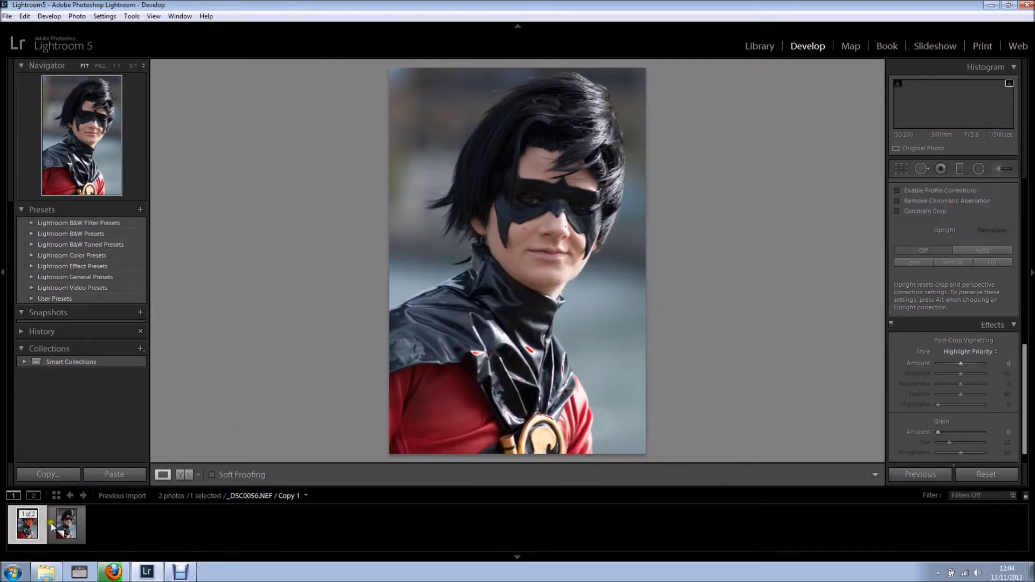
pyautogui.click(30, 530)
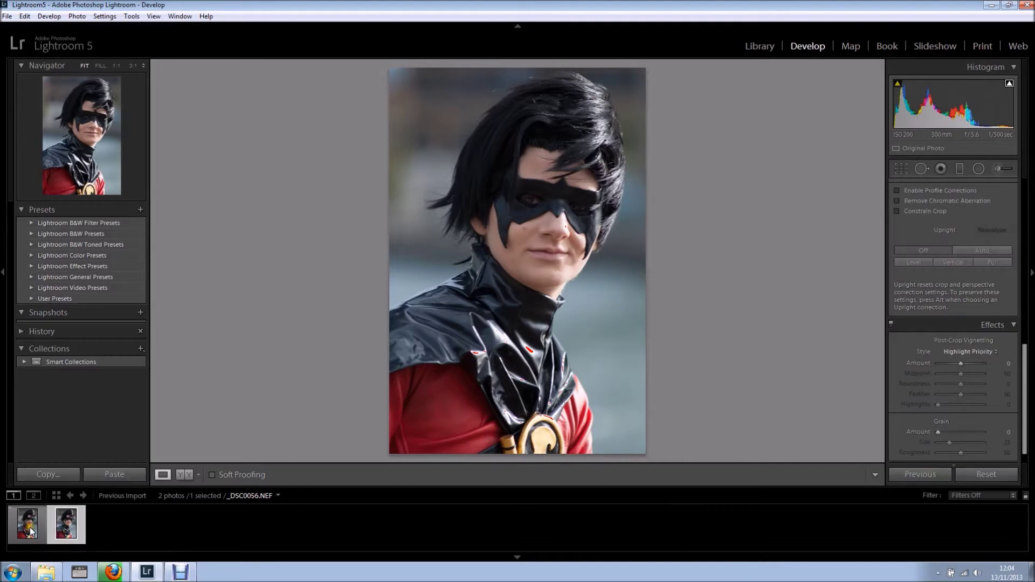
pyautogui.click(58, 531)
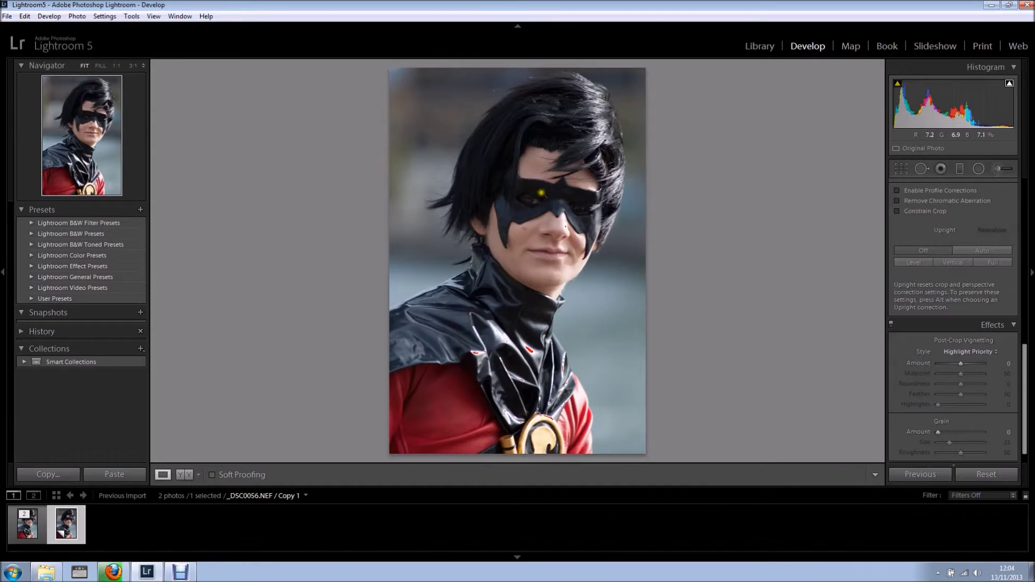
# - Correct the copy's white balance by sampling the grey-blue background just above the caped shoulder with the White Balance Selector
pyautogui.scroll(10, 979, 302)
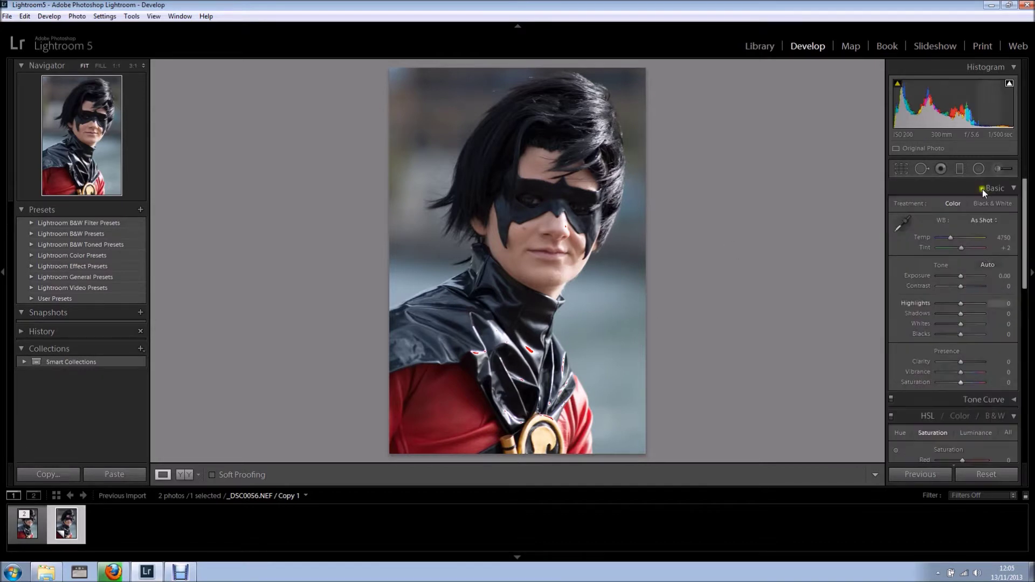
pyautogui.click(904, 222)
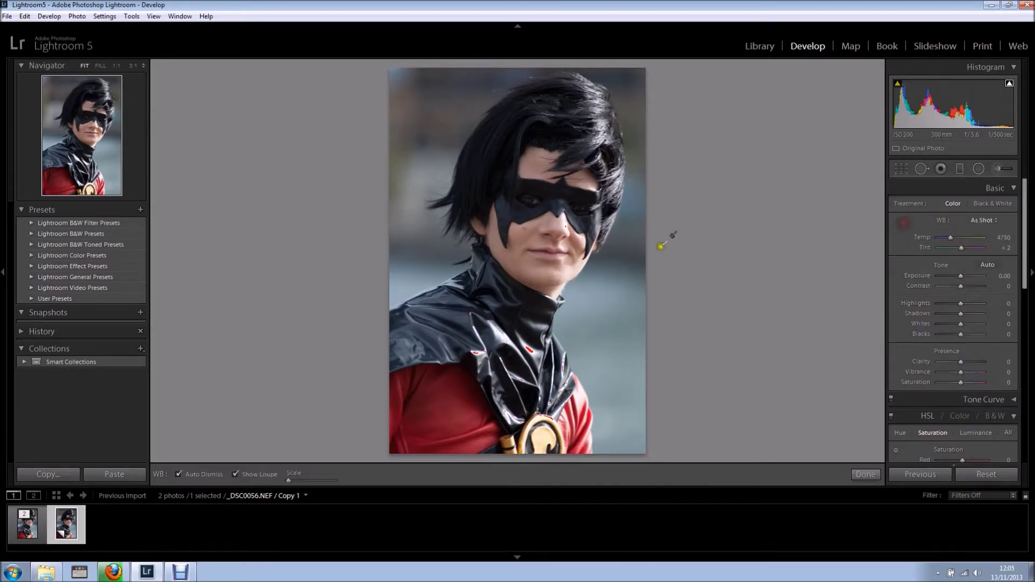
pyautogui.click(419, 285)
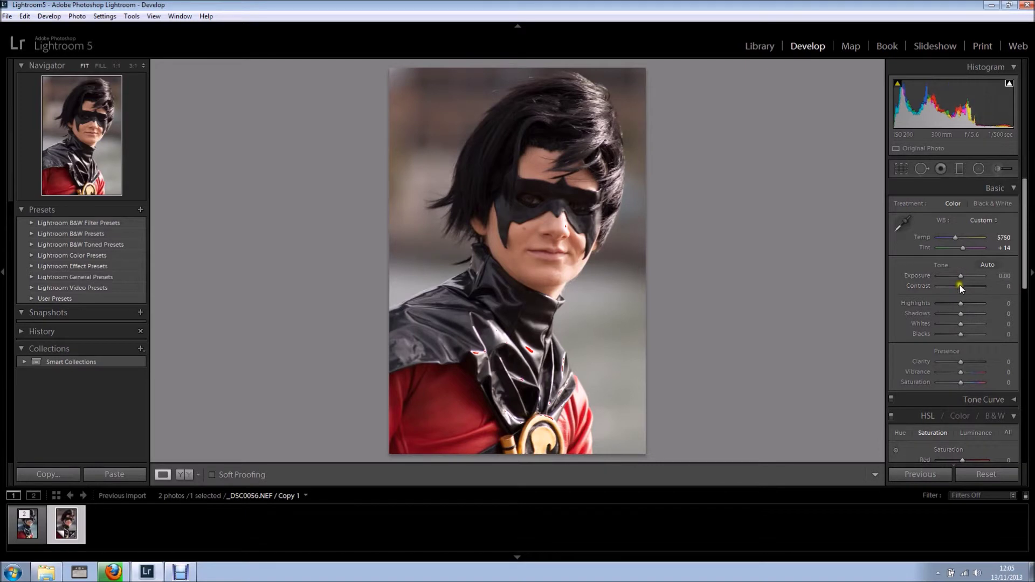
# - Adjust the copy's tone to Contrast +19, Highlights −52, Whites +14, Blacks −17 and Clarity +29
pyautogui.moveTo(961, 286); pyautogui.dragTo(950, 309)
pyautogui.click(962, 337)
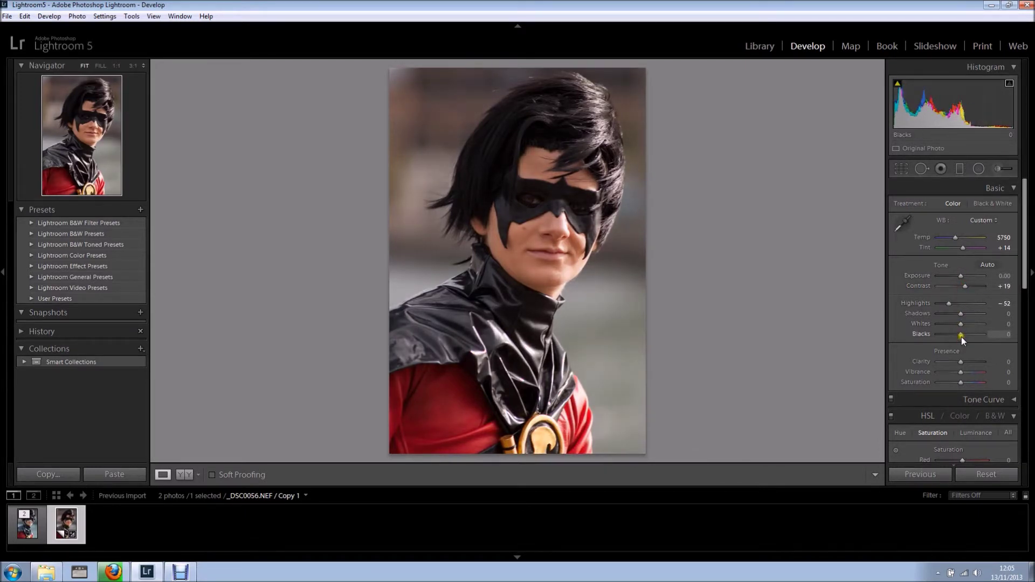
pyautogui.moveTo(962, 338); pyautogui.dragTo(965, 325)
pyautogui.keyDown('alt'); pyautogui.click(962, 325); pyautogui.keyUp('alt')
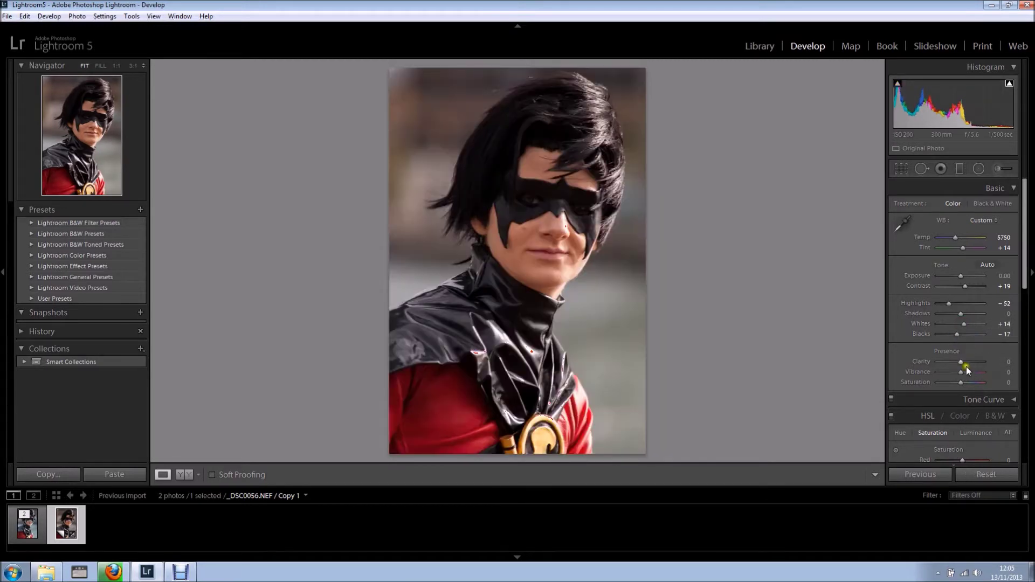
pyautogui.moveTo(961, 363); pyautogui.dragTo(969, 366)
# - Add a post-crop vignette of about −14 to the copy and set its sharpening amount to 75
pyautogui.moveTo(1026, 288); pyautogui.dragTo(1026, 455)
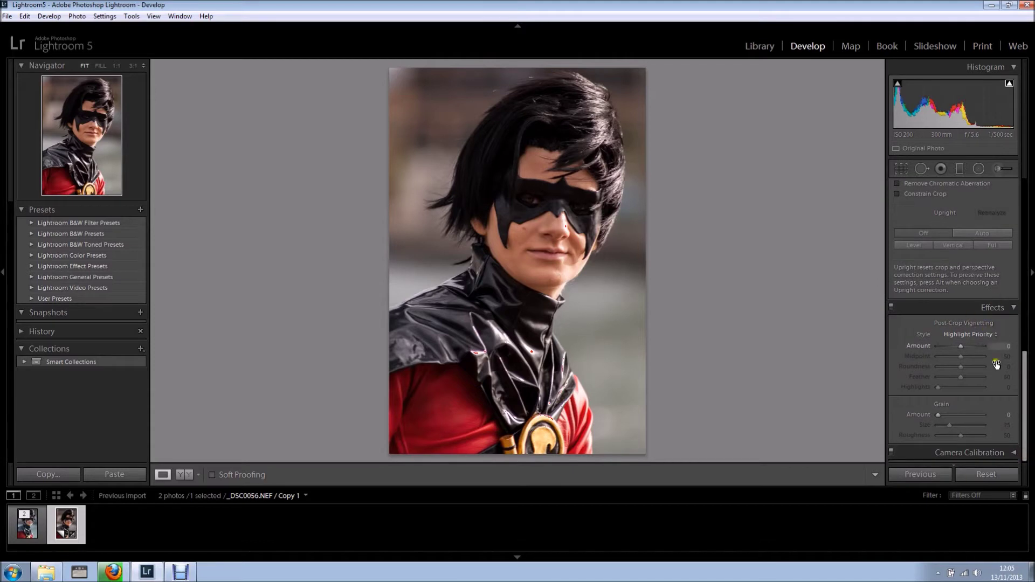
pyautogui.moveTo(962, 348); pyautogui.dragTo(959, 350)
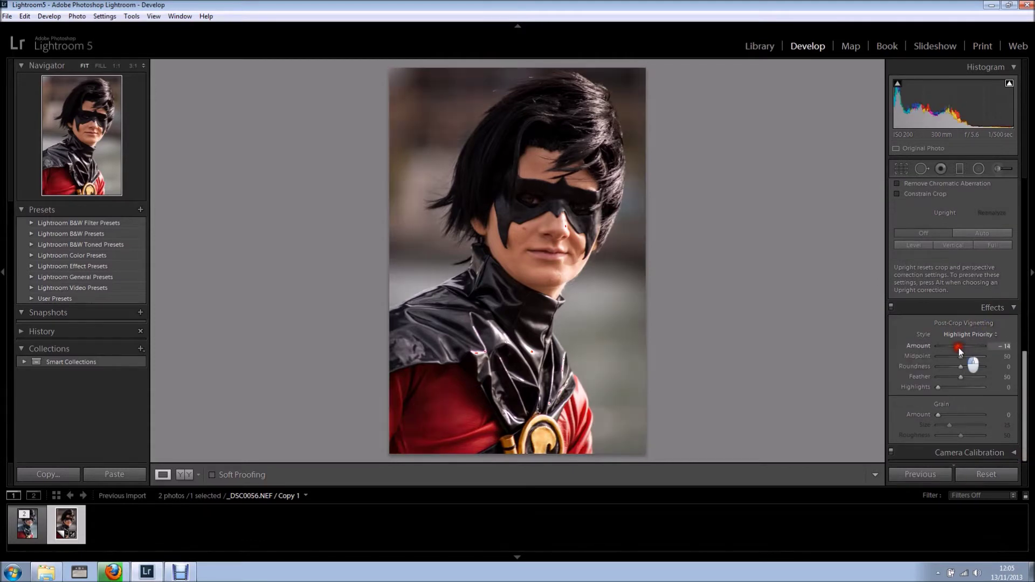
pyautogui.scroll(3, 991, 320)
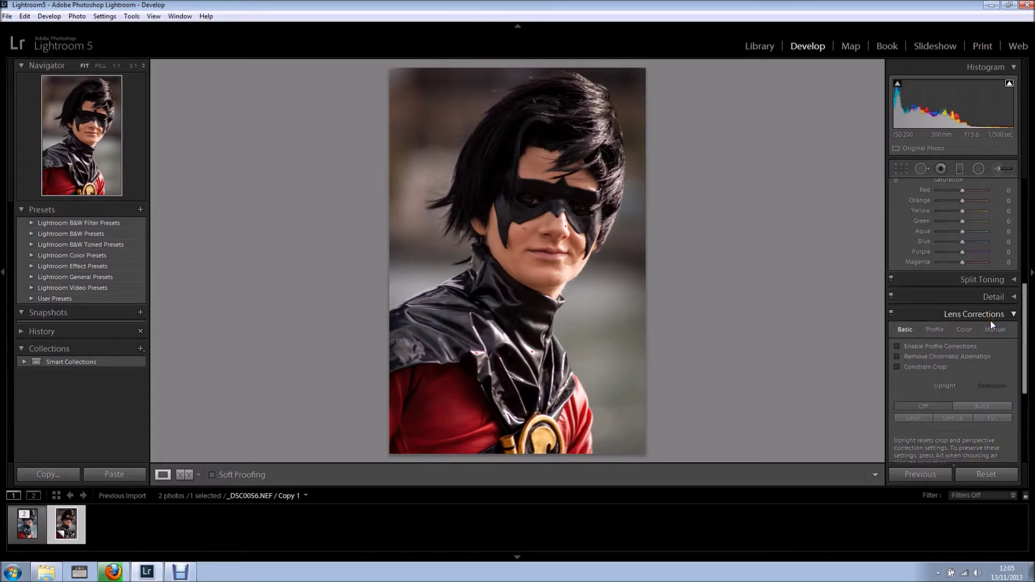
pyautogui.click(1009, 296)
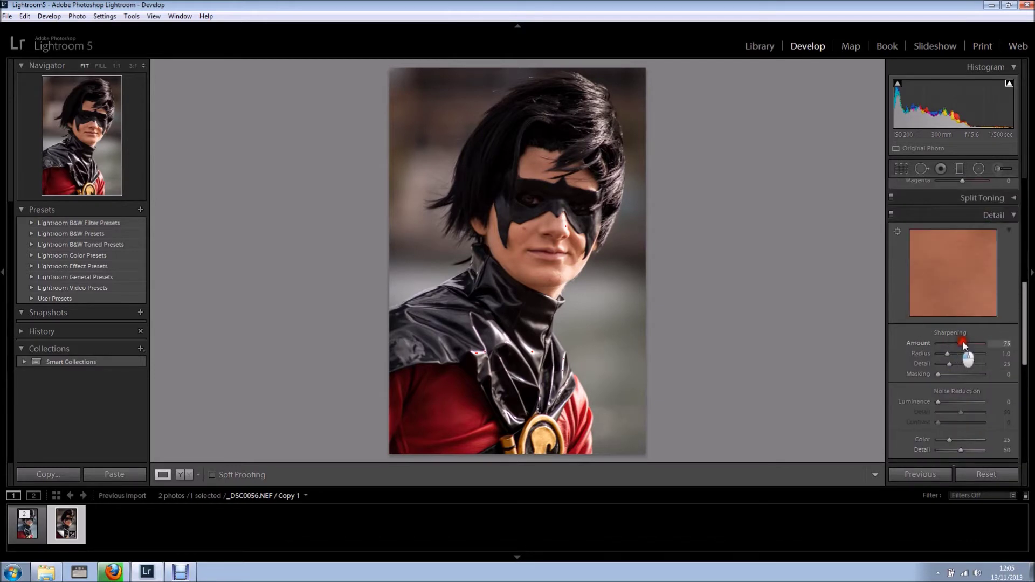
pyautogui.moveTo(963, 341); pyautogui.dragTo(963, 342)
# - Compare the unedited original with the edited copy by switching between the two photos
pyautogui.scroll(3, 997, 329)
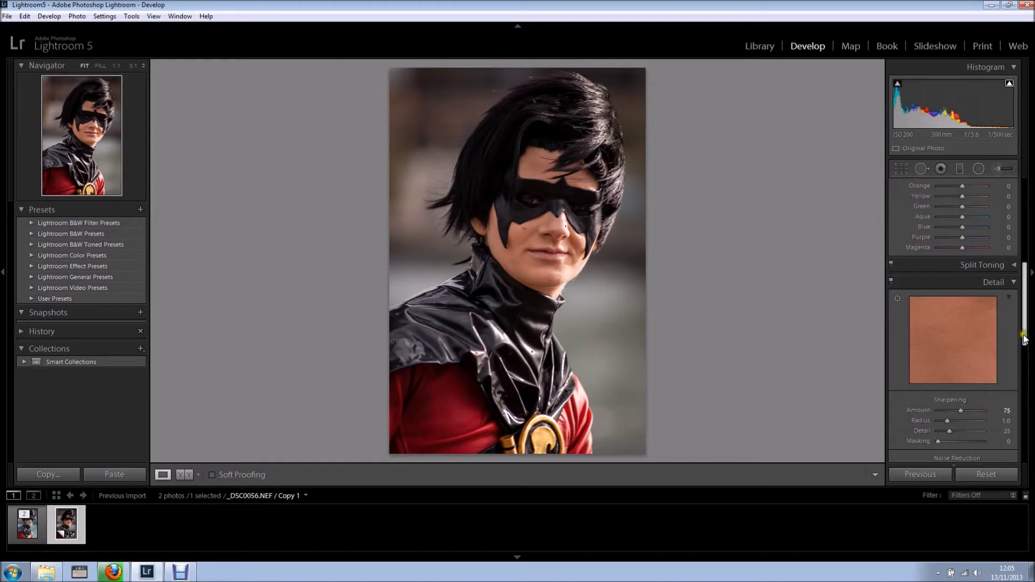
pyautogui.moveTo(1024, 339); pyautogui.dragTo(1024, 253)
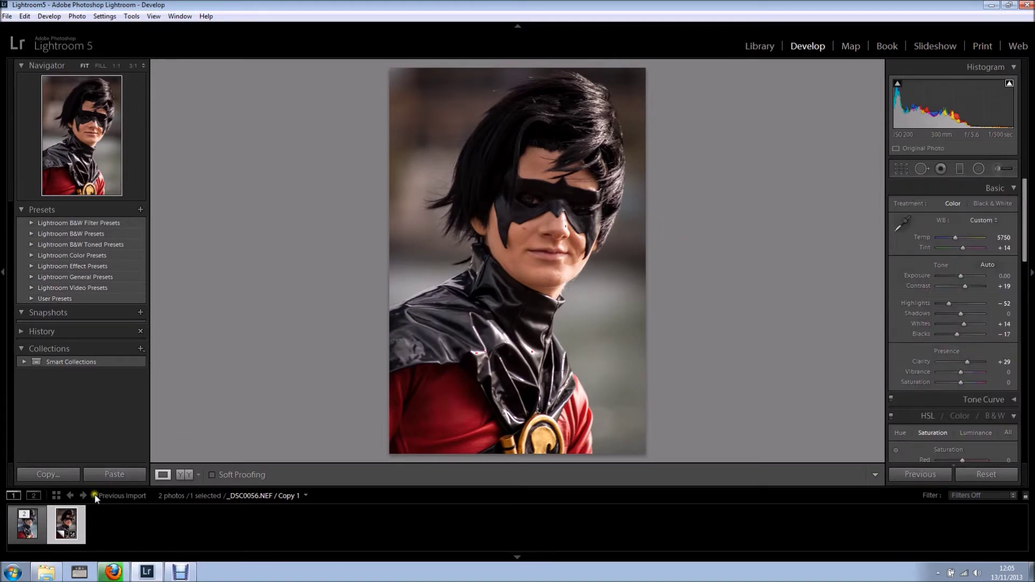
pyautogui.click(27, 523)
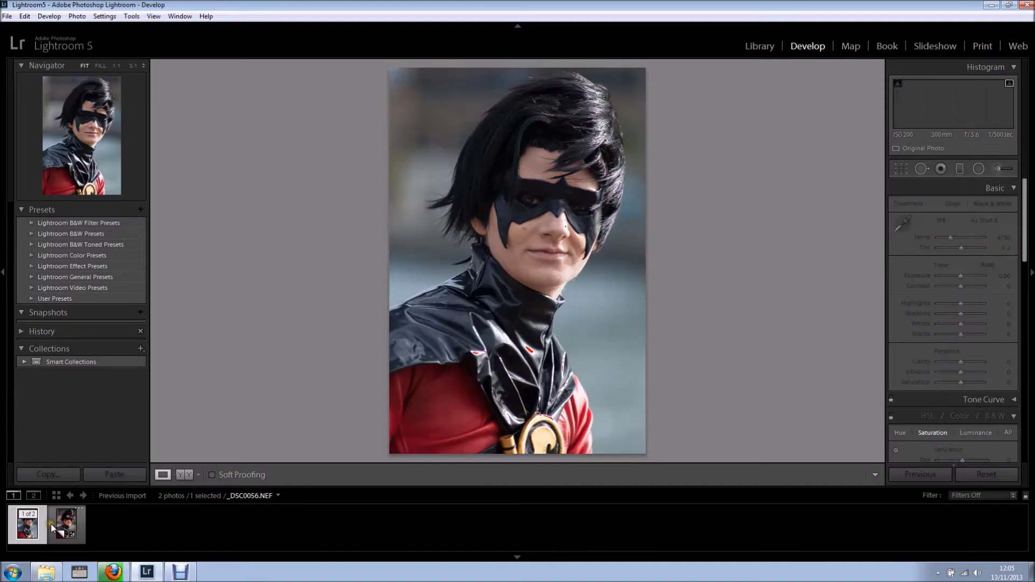
pyautogui.press('Right')
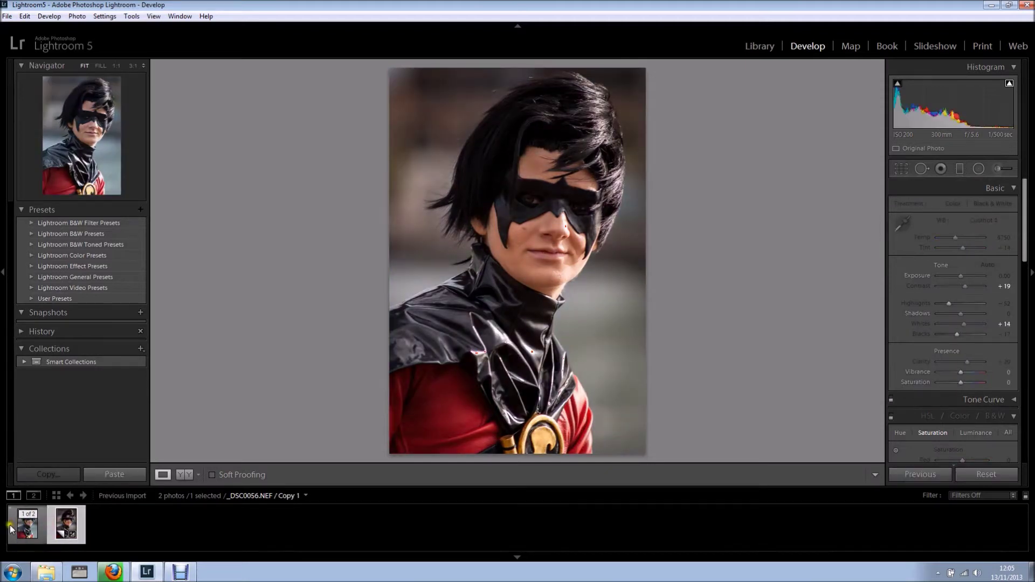
pyautogui.click(11, 527)
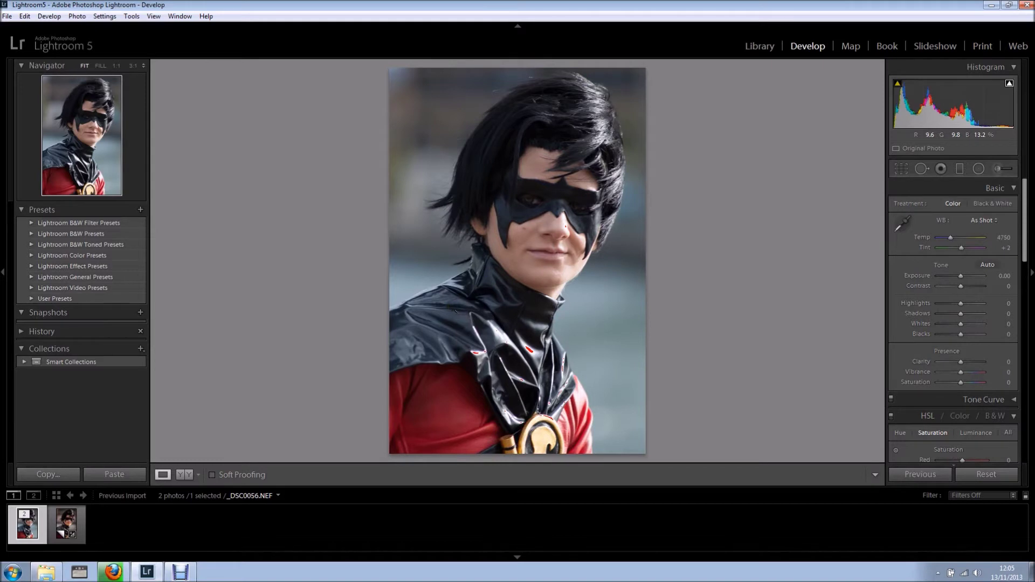
pyautogui.press('Right')
# - Select the original photo and Copy 1 together and bring both into the Print module
pyautogui.click(38, 531)
pyautogui.keyDown('ctrl'); pyautogui.click(64, 531); pyautogui.keyUp('ctrl')
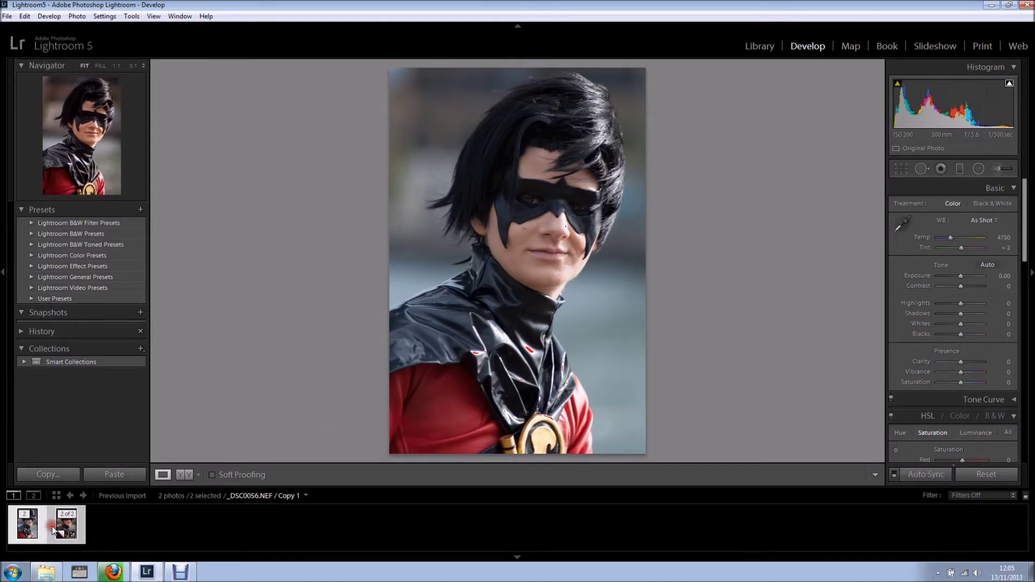
pyautogui.click(20, 527)
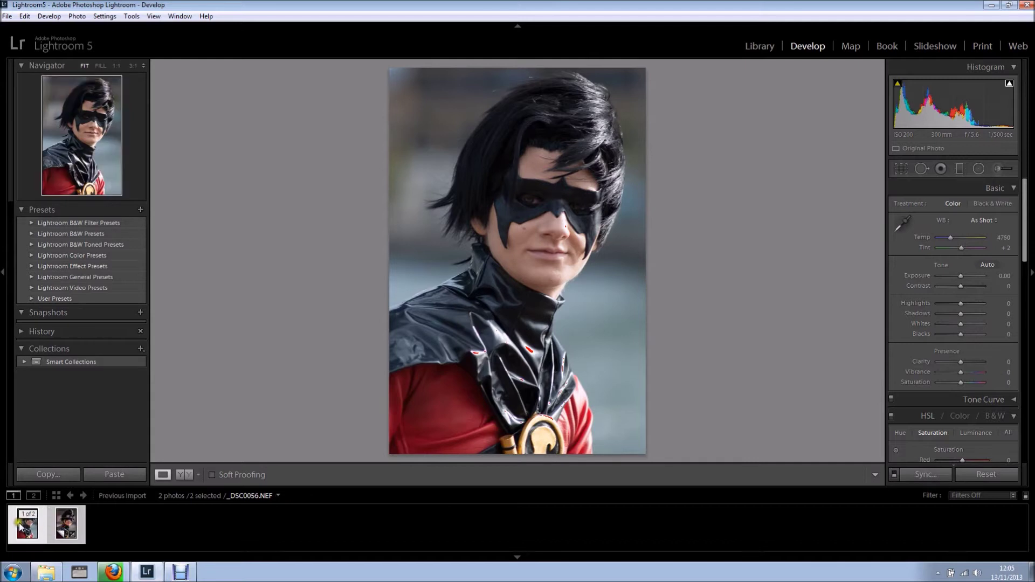
pyautogui.click(54, 527)
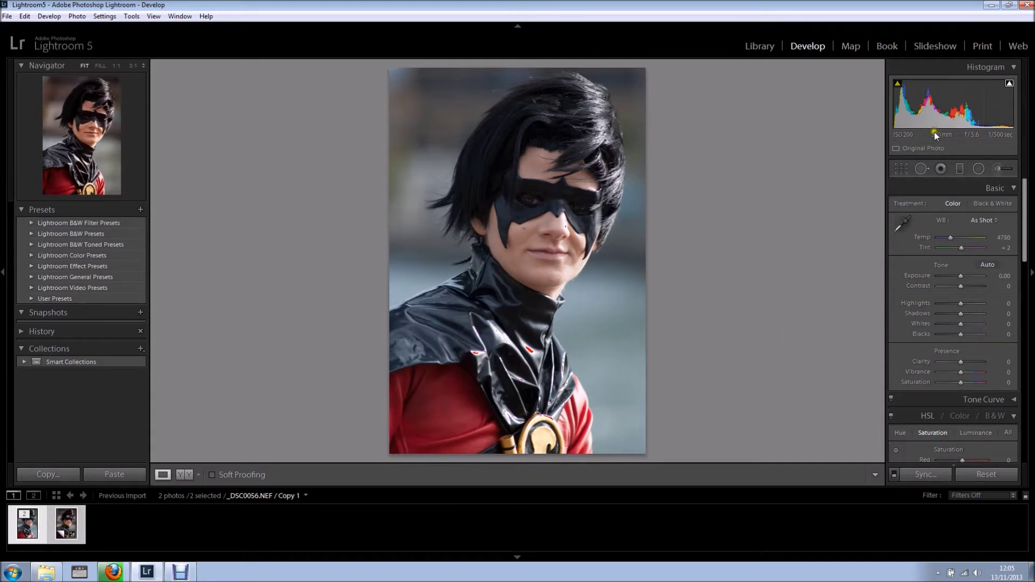
pyautogui.click(982, 47)
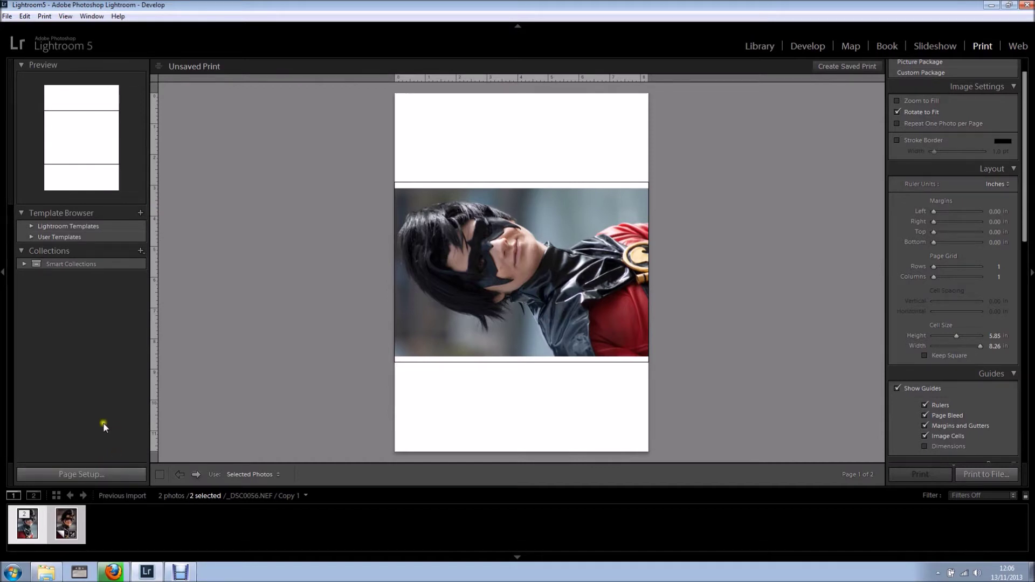
# - Set up a landscape page with two grid columns and Rotate to Fit turned off, so both photos sit upright side by side
pyautogui.click(84, 475)
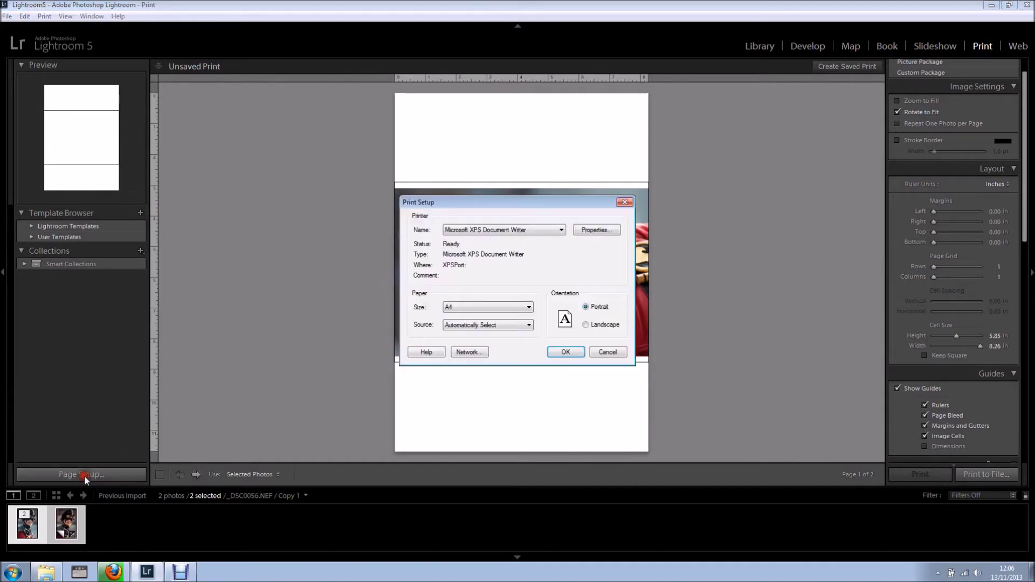
pyautogui.click(586, 325)
pyautogui.click(575, 353)
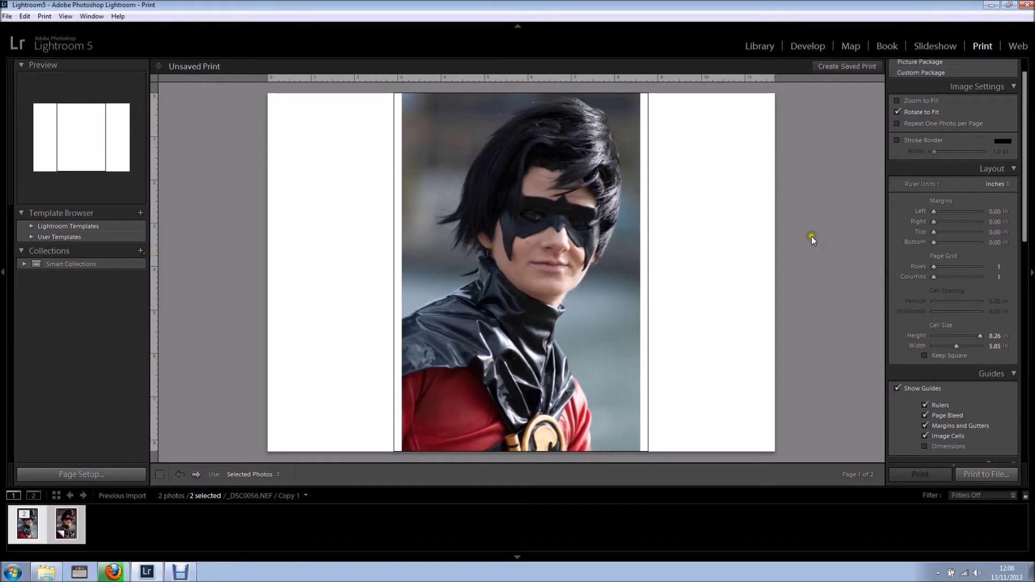
pyautogui.click(898, 112)
pyautogui.moveTo(935, 277); pyautogui.dragTo(942, 277)
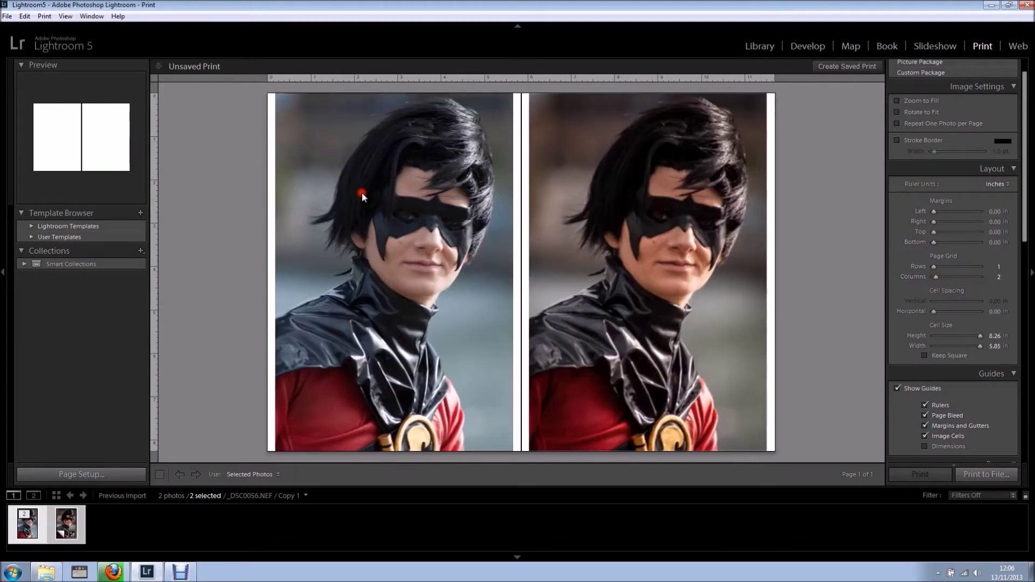
# - Set the print job's output to JPEG File
pyautogui.moveTo(1024, 237); pyautogui.dragTo(1026, 427)
pyautogui.click(1004, 293)
pyautogui.click(988, 308)
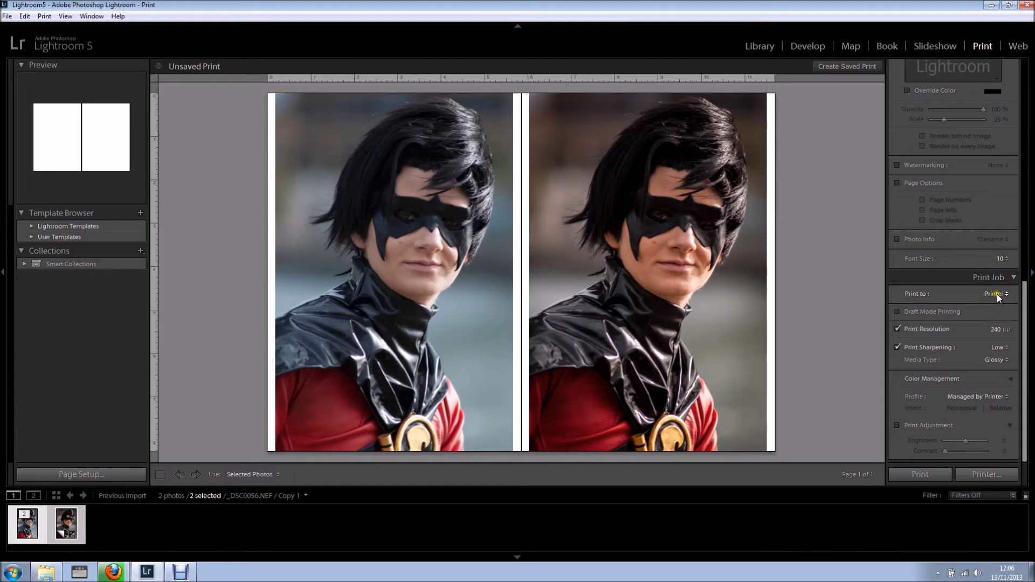
pyautogui.click(997, 294)
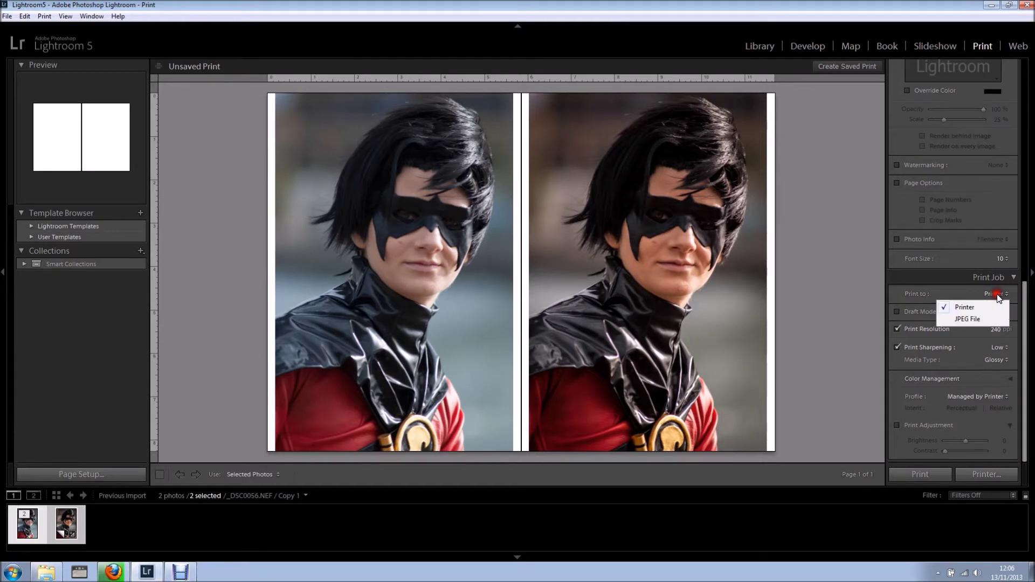
pyautogui.click(978, 321)
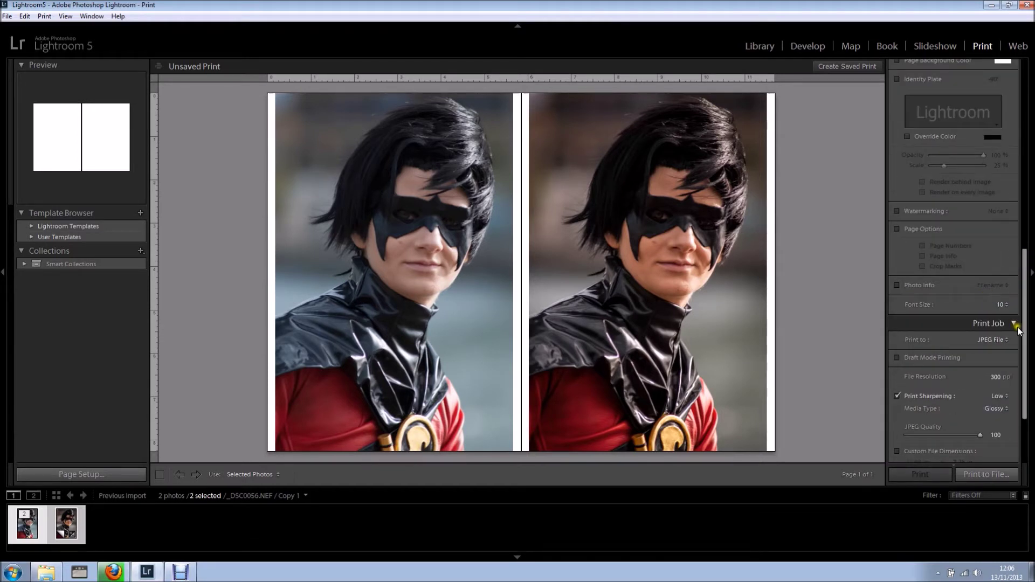
# - Set the file resolution to 72 ppi, using Low print sharpening and a JPEG quality of 100
pyautogui.moveTo(1024, 326); pyautogui.dragTo(1024, 358)
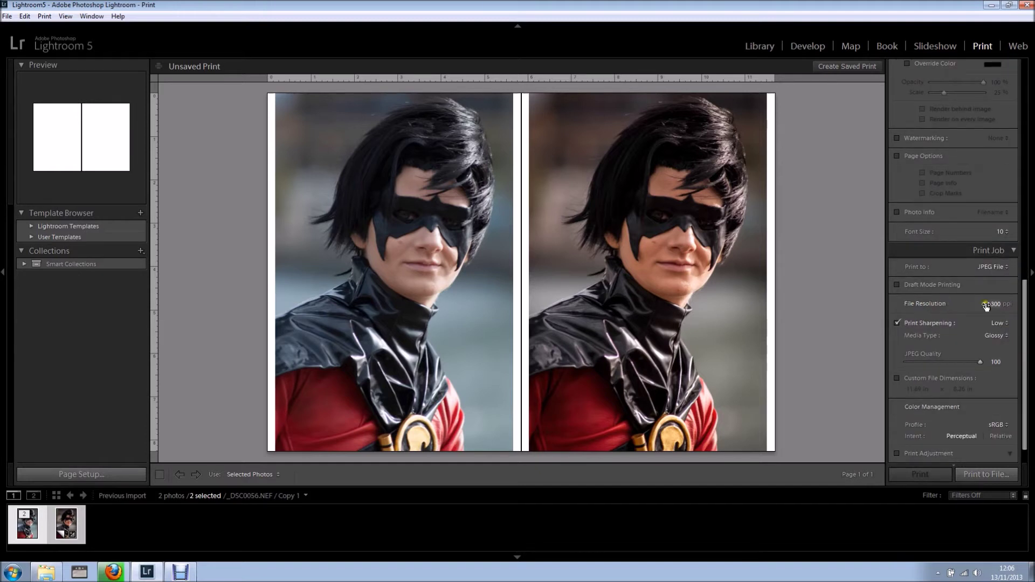
pyautogui.click(994, 305)
pyautogui.write('72')
pyautogui.click(1006, 323)
pyautogui.click(1005, 324)
pyautogui.click(990, 361)
pyautogui.click(1016, 356)
# - Print the layout to a JPG file named "before and after" on the Desktop
pyautogui.click(989, 474)
pyautogui.click(430, 376)
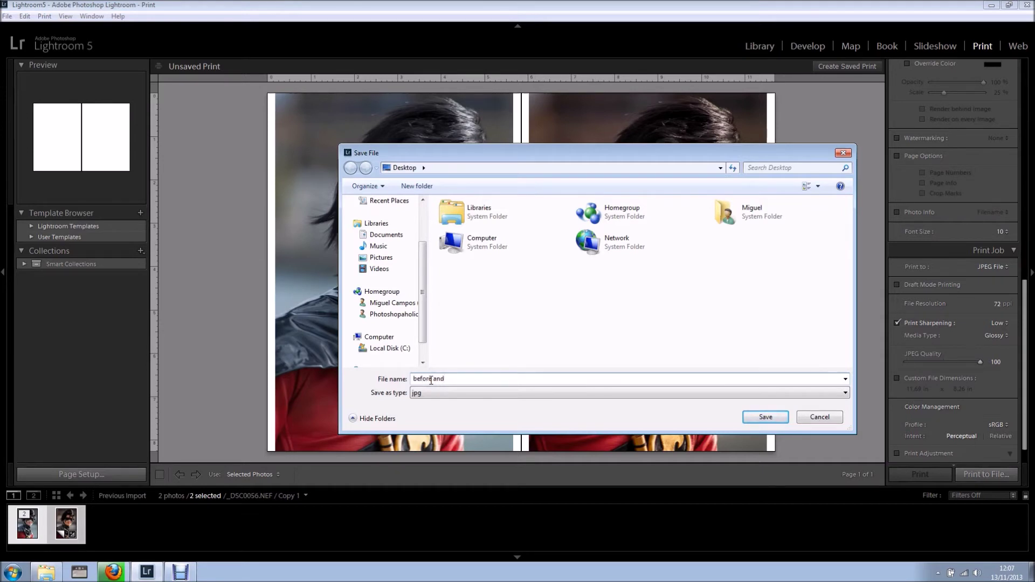
pyautogui.write('before and after')
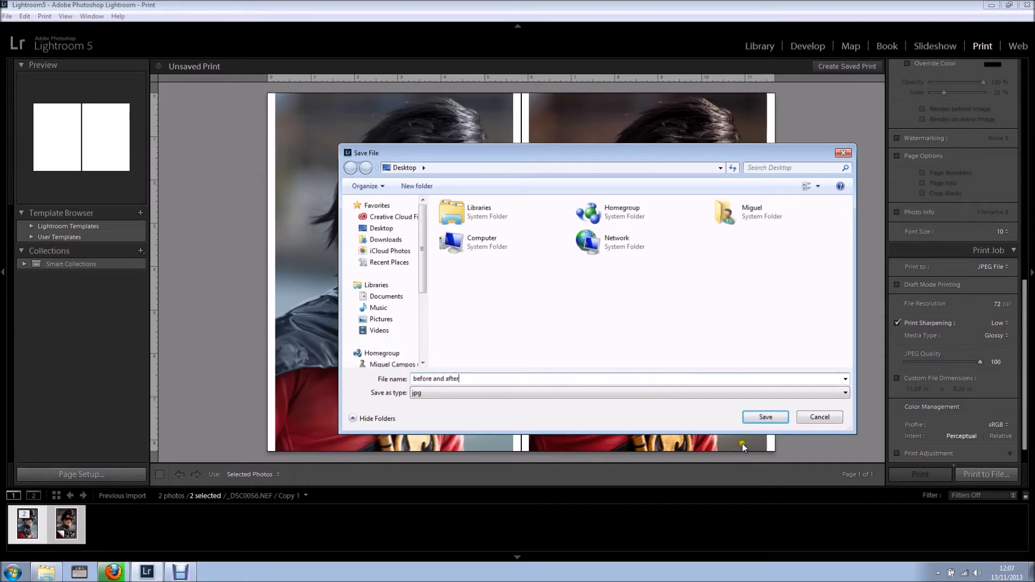
pyautogui.click(765, 417)
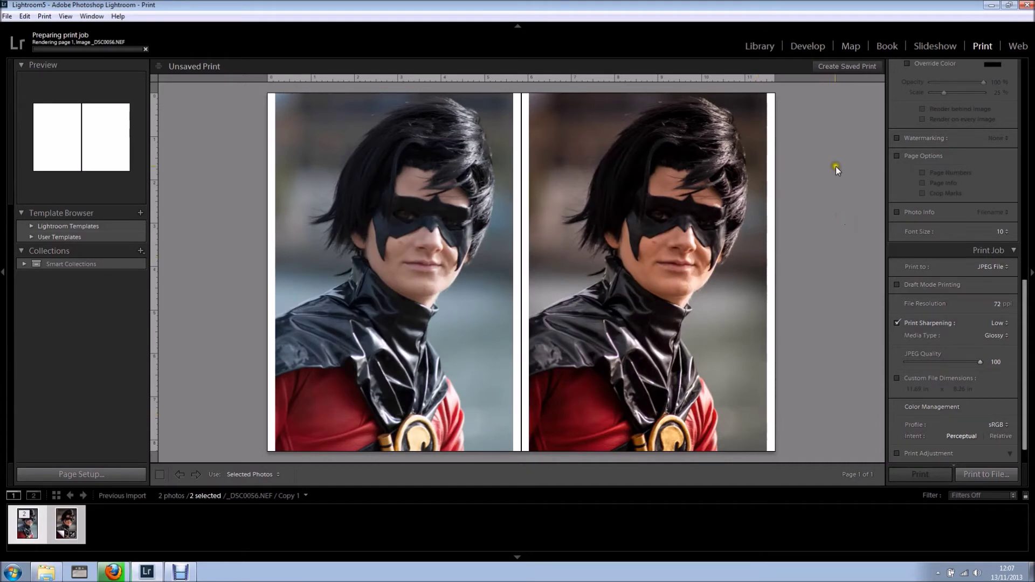
# - Switch to the desktop, open the "before and after" image in Windows Photo Viewer and inspect it enlarged
pyautogui.click(976, 19)
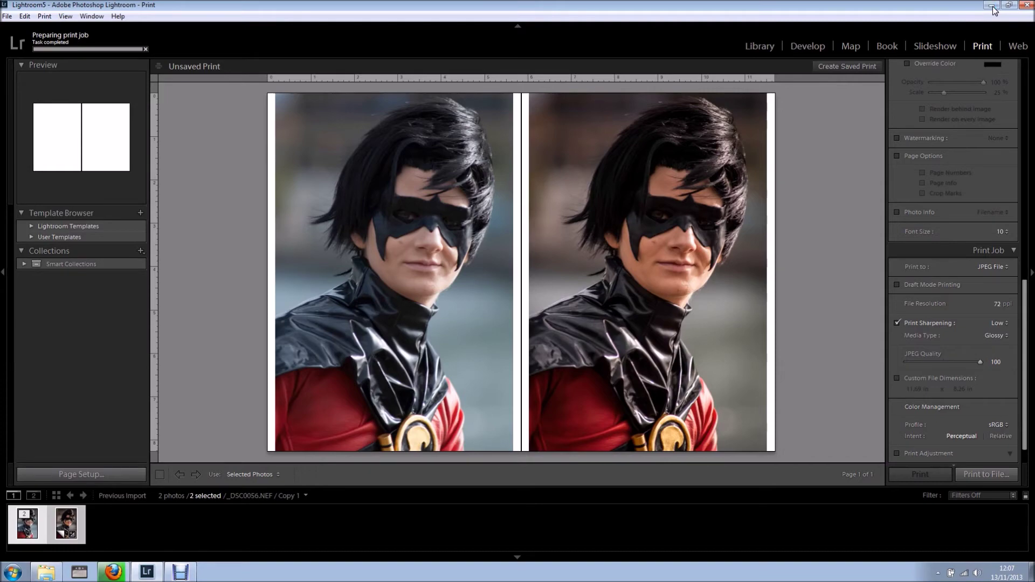
pyautogui.click(992, 6)
pyautogui.click(19, 251)
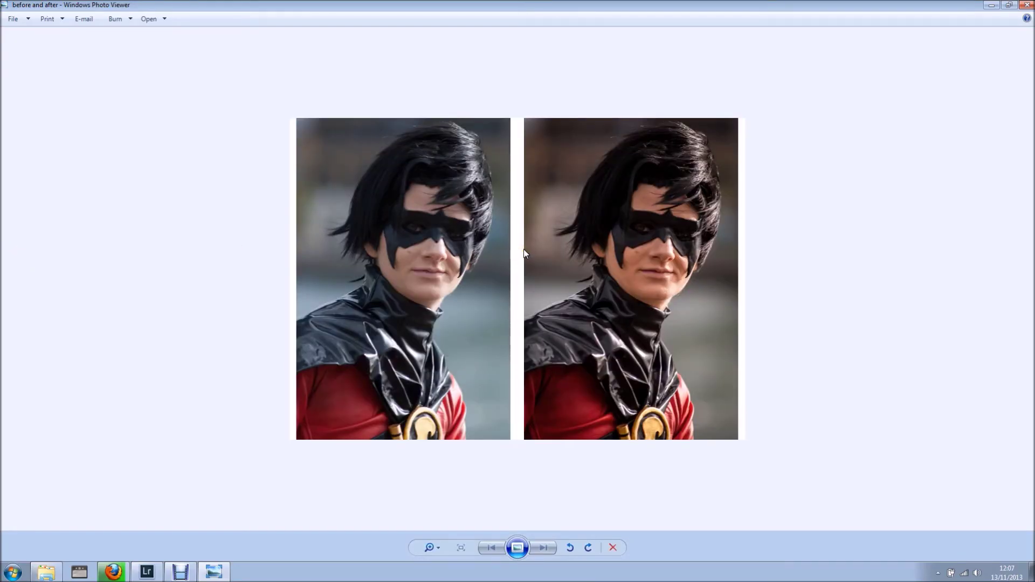
pyautogui.scroll(3, 523, 249)
pyautogui.scroll(-2, 523, 249)
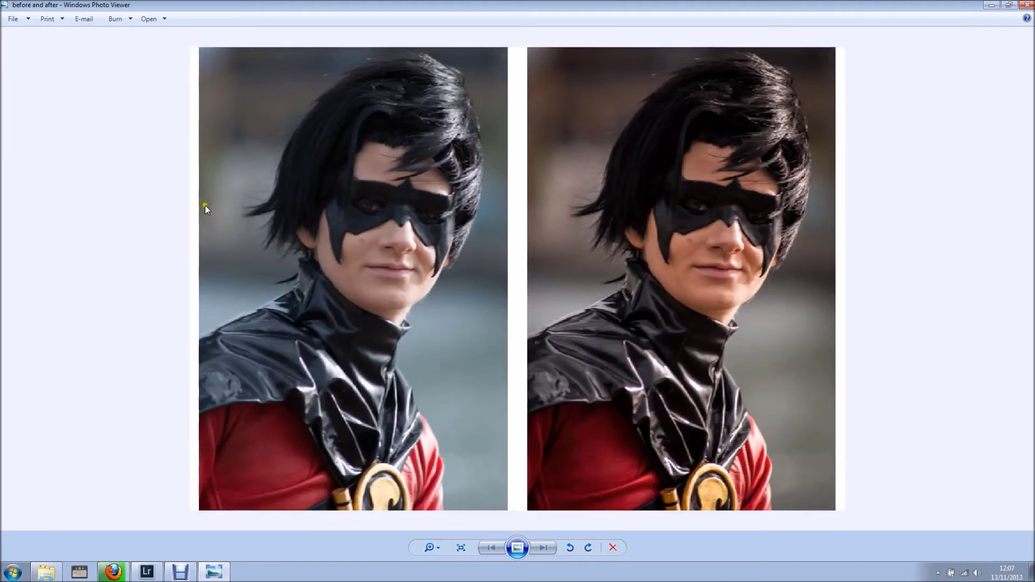
# - Zoom out on the exported before and after image, close the photo viewer and switch back to Lightroom
pyautogui.scroll(-1, 646, 247)
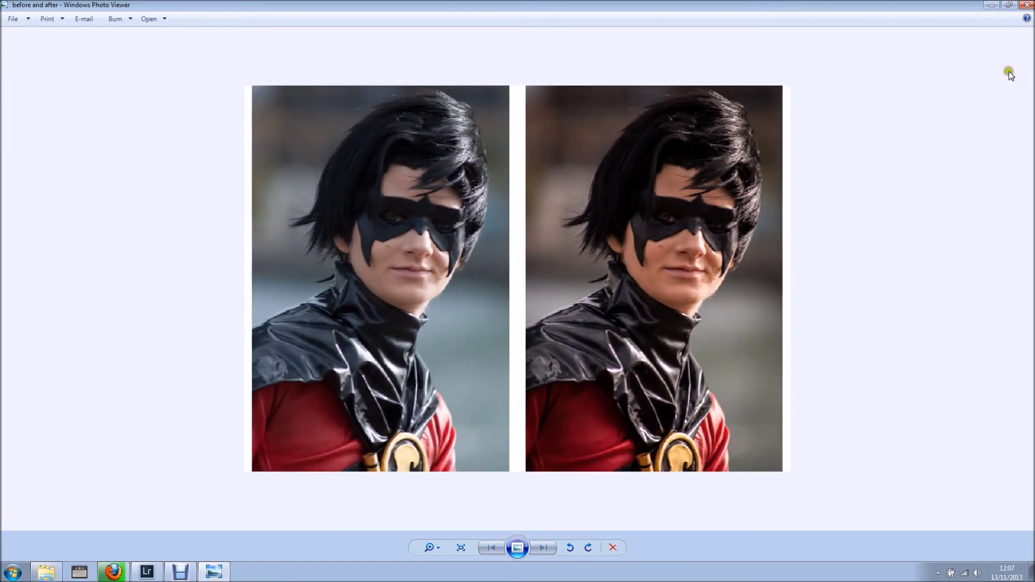
pyautogui.click(1027, 5)
pyautogui.click(928, 67)
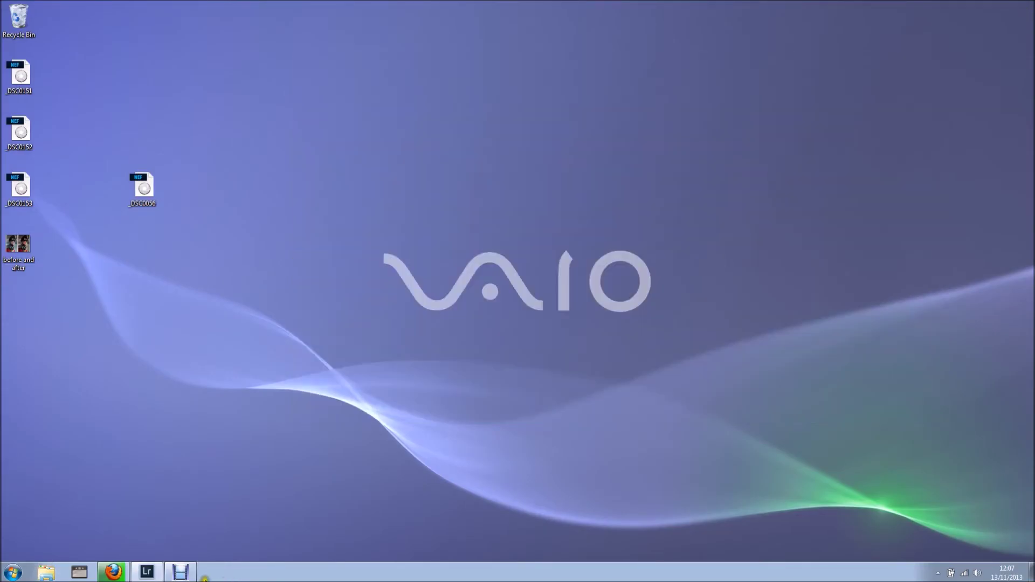
pyautogui.click(156, 574)
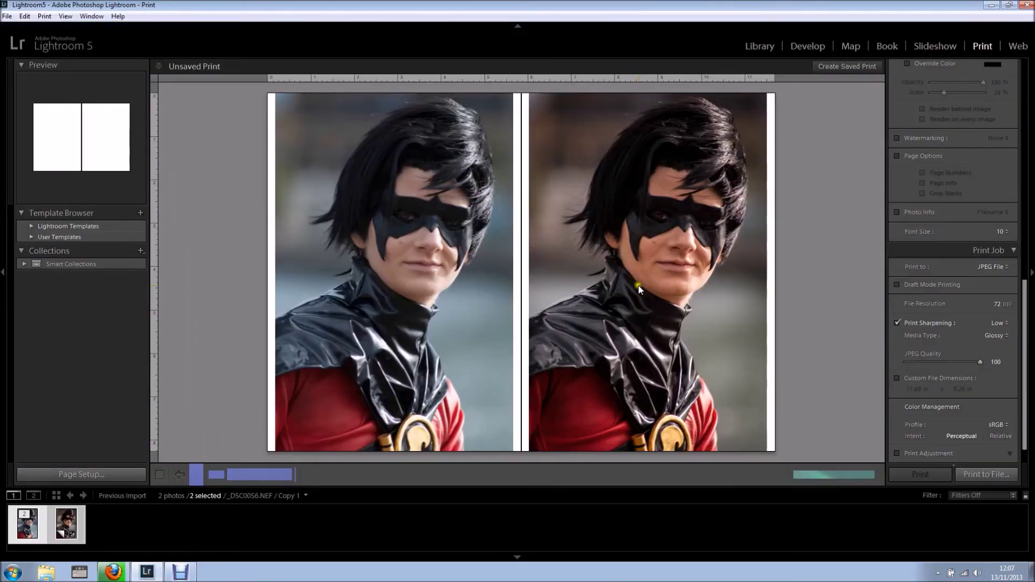
# - Remove the edited virtual copy in the Develop module, leaving only the original photo
pyautogui.click(46, 521)
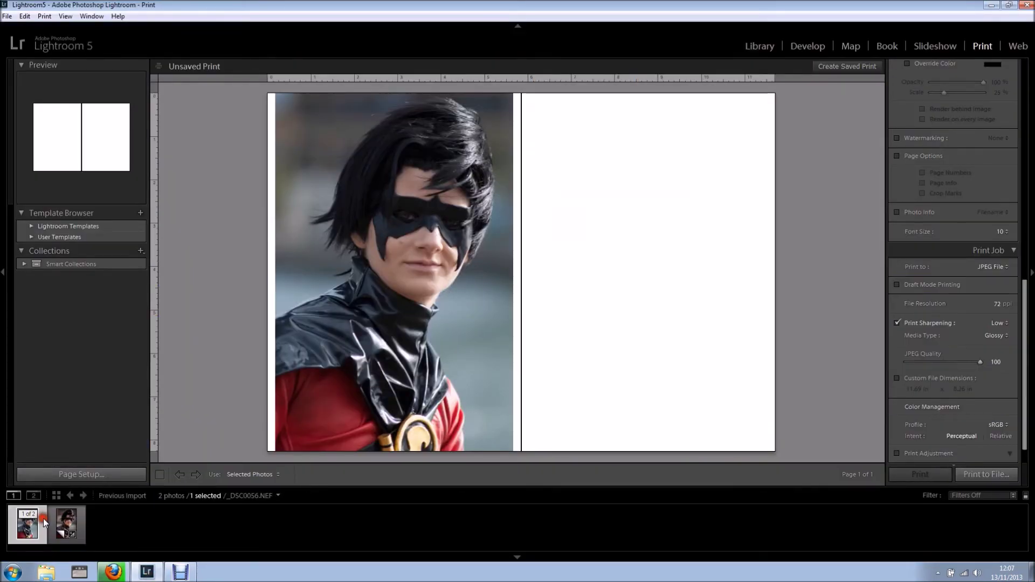
pyautogui.click(808, 46)
pyautogui.click(58, 529)
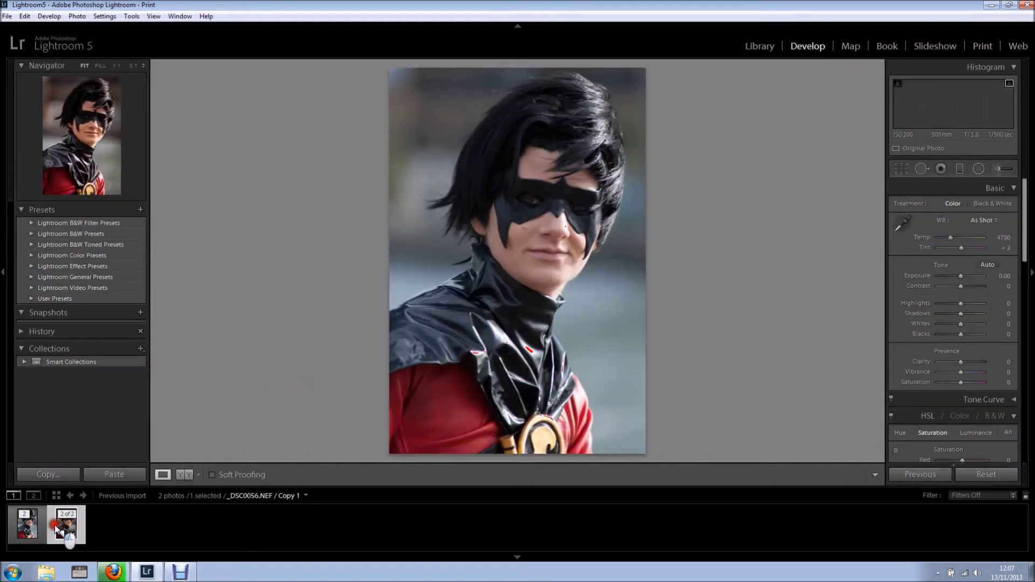
pyautogui.rightClick(66, 520)
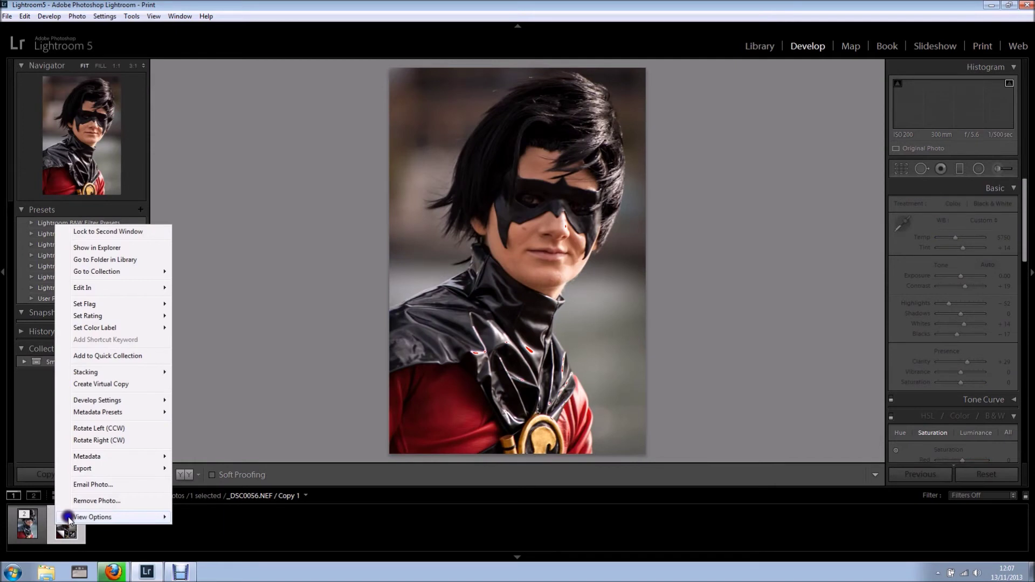
pyautogui.press('Escape')
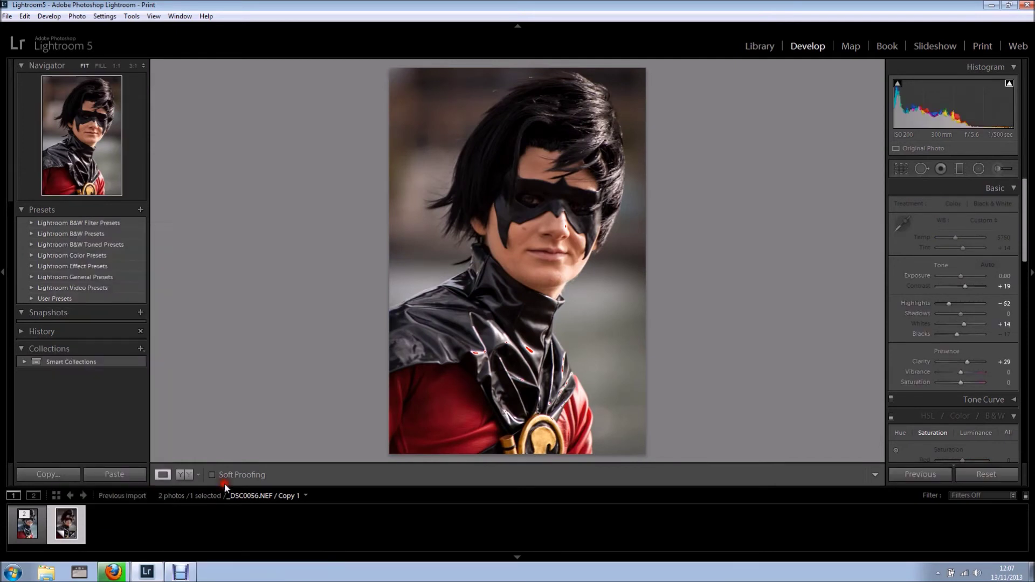
pyautogui.press('Delete')
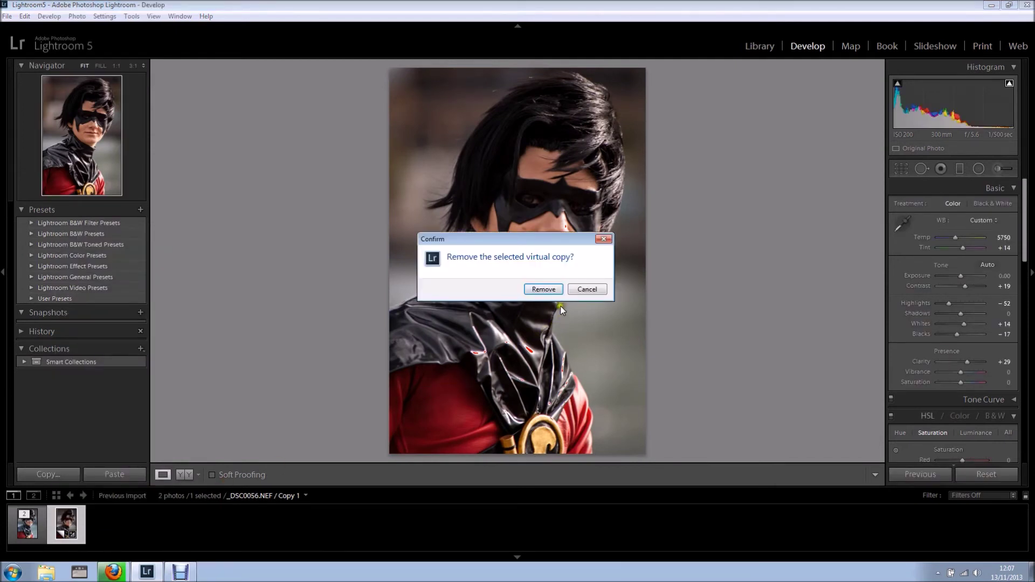
pyautogui.click(543, 289)
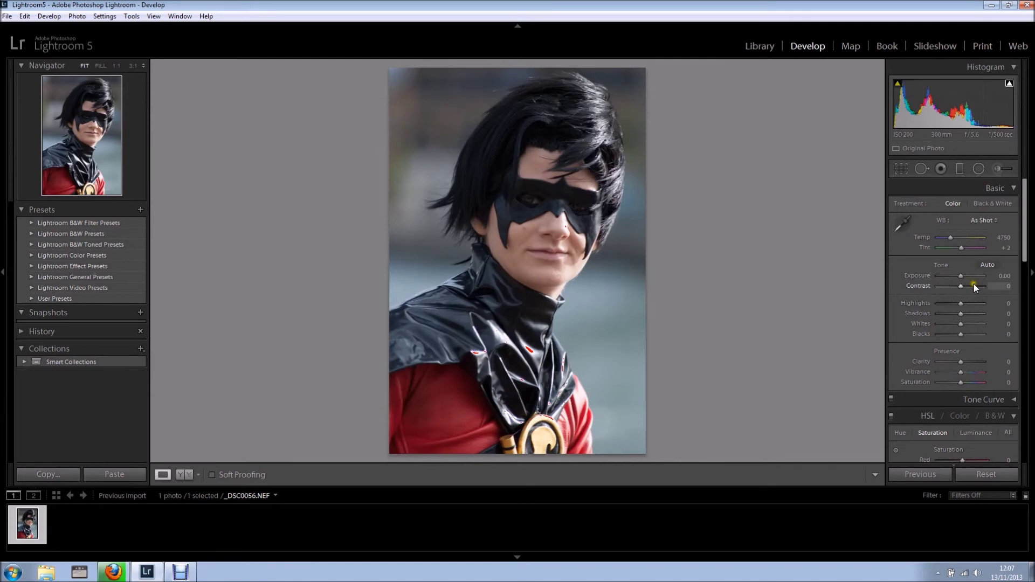
# - Sample the white balance from the photo's blurred background, then set Contrast +21, Highlights -14, Shadows +17 and Clarity +43
pyautogui.click(913, 230)
pyautogui.click(402, 291)
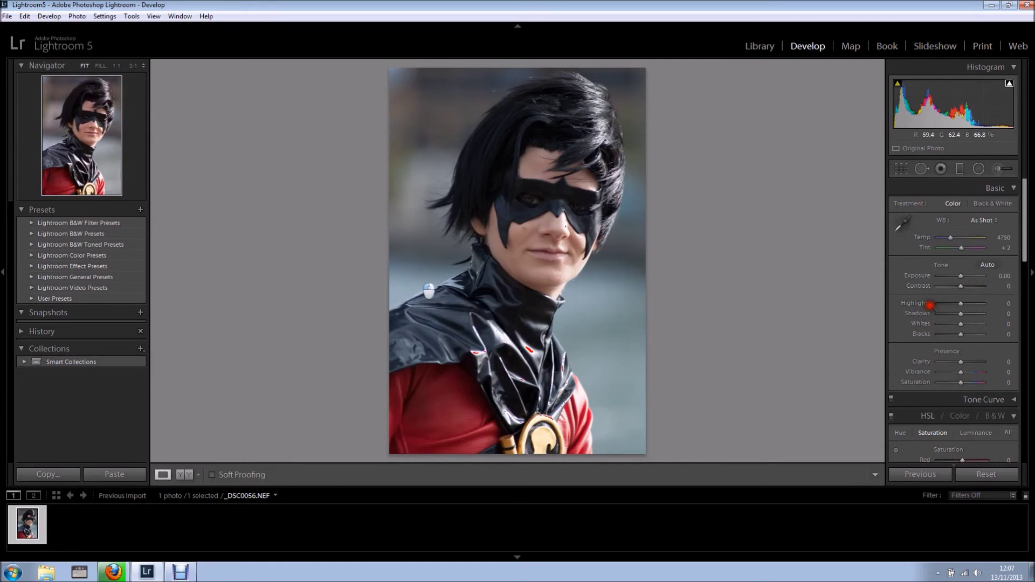
pyautogui.moveTo(948, 305); pyautogui.dragTo(966, 282)
pyautogui.click(971, 316)
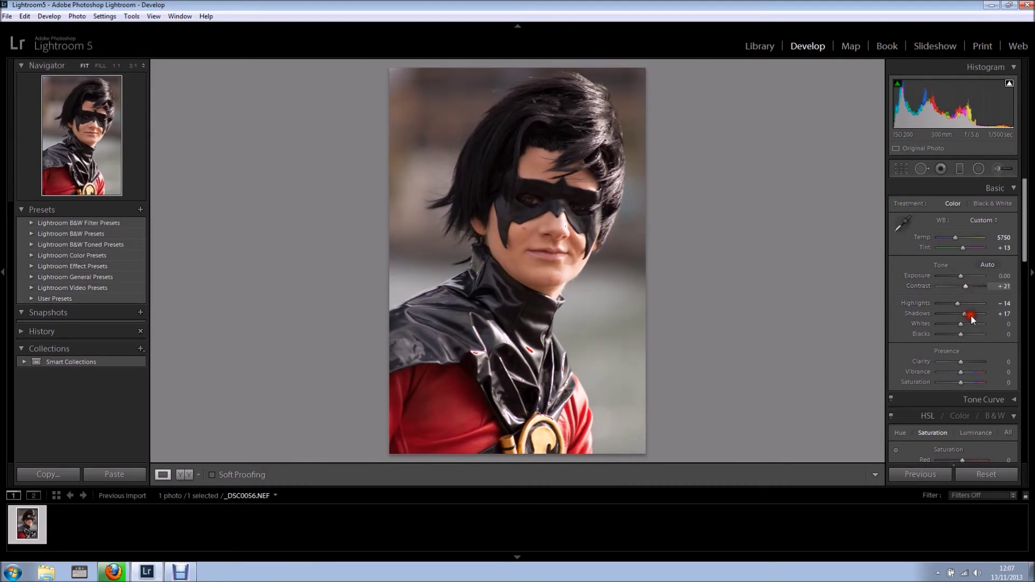
pyautogui.moveTo(961, 362); pyautogui.dragTo(965, 363)
# - Set the sharpening amount to 75 and the post-crop vignetting amount to -31
pyautogui.moveTo(1024, 254); pyautogui.dragTo(1026, 357)
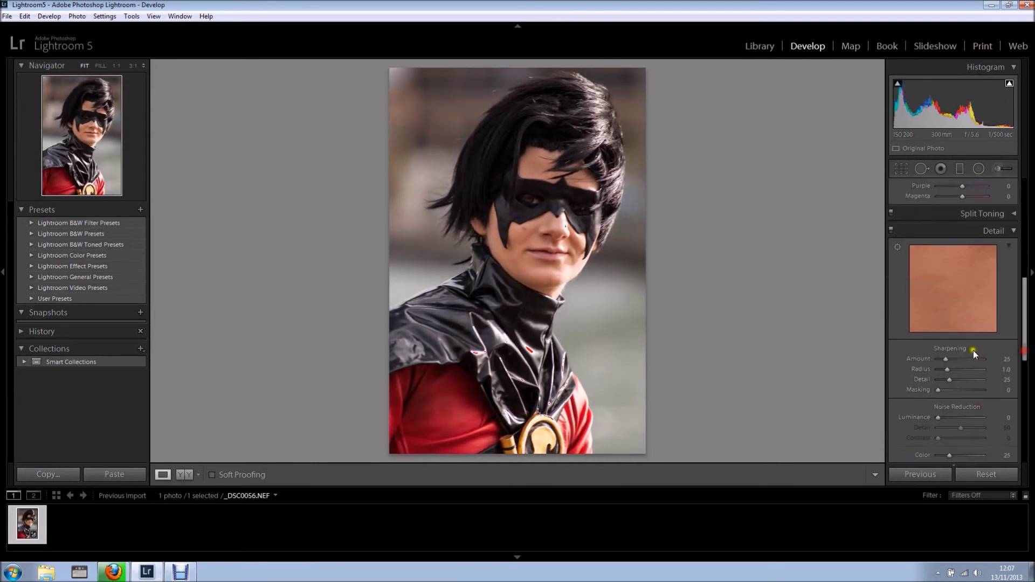
pyautogui.click(962, 360)
pyautogui.scroll(-10, 976, 393)
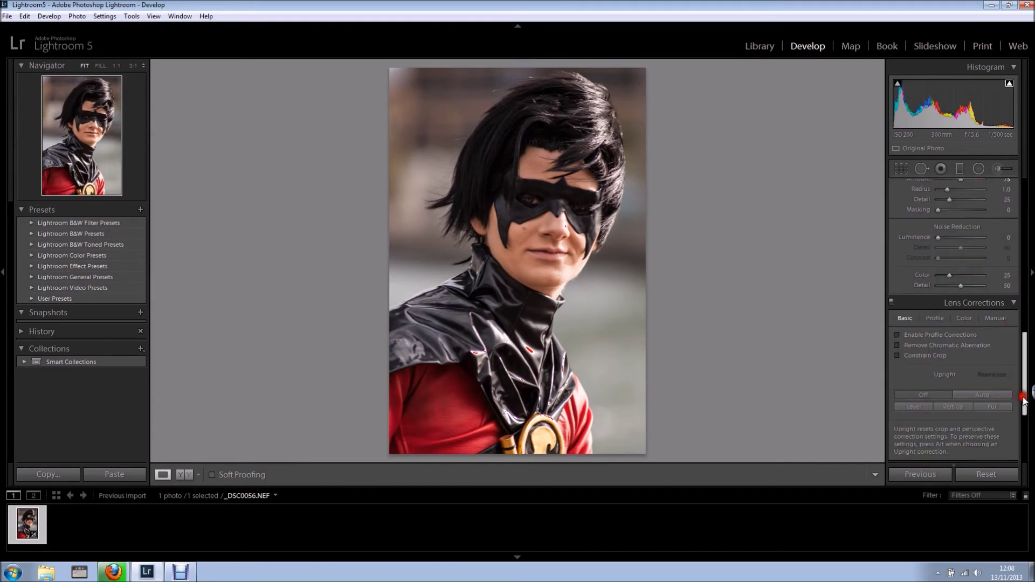
pyautogui.moveTo(960, 381); pyautogui.dragTo(952, 382)
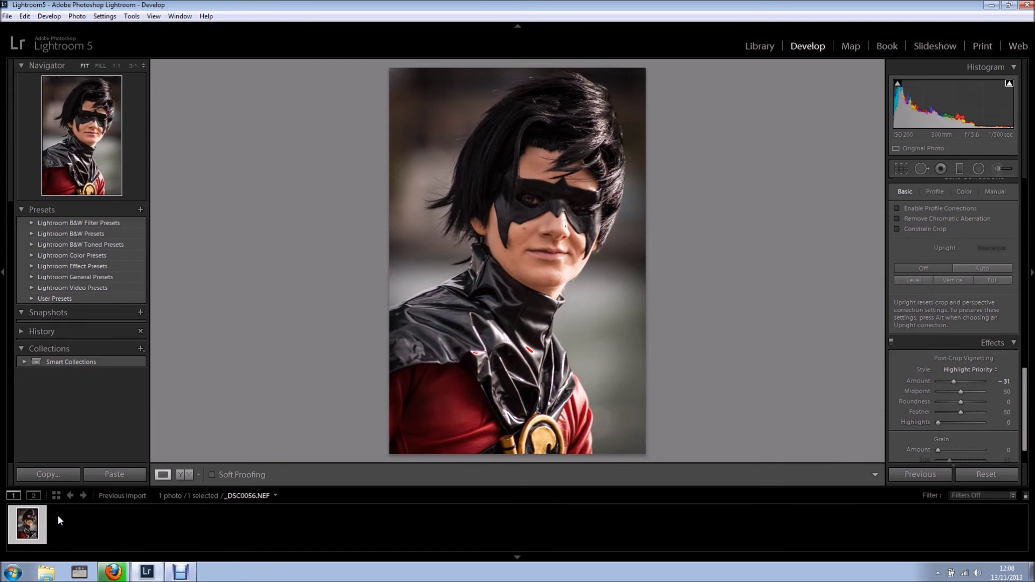
# - Create a virtual copy of the edited photo
pyautogui.click(28, 526)
pyautogui.rightClick(28, 526)
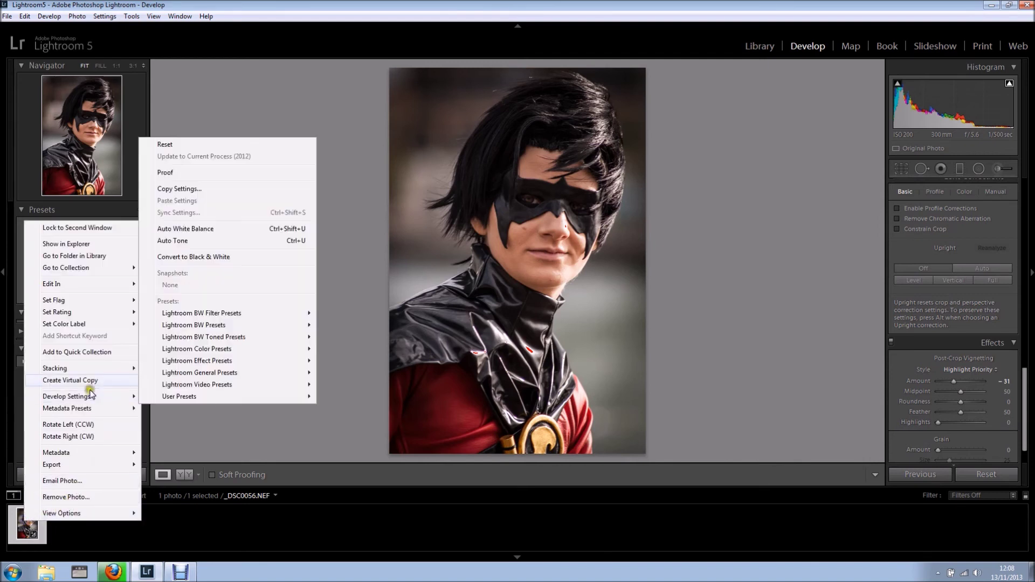
pyautogui.click(88, 382)
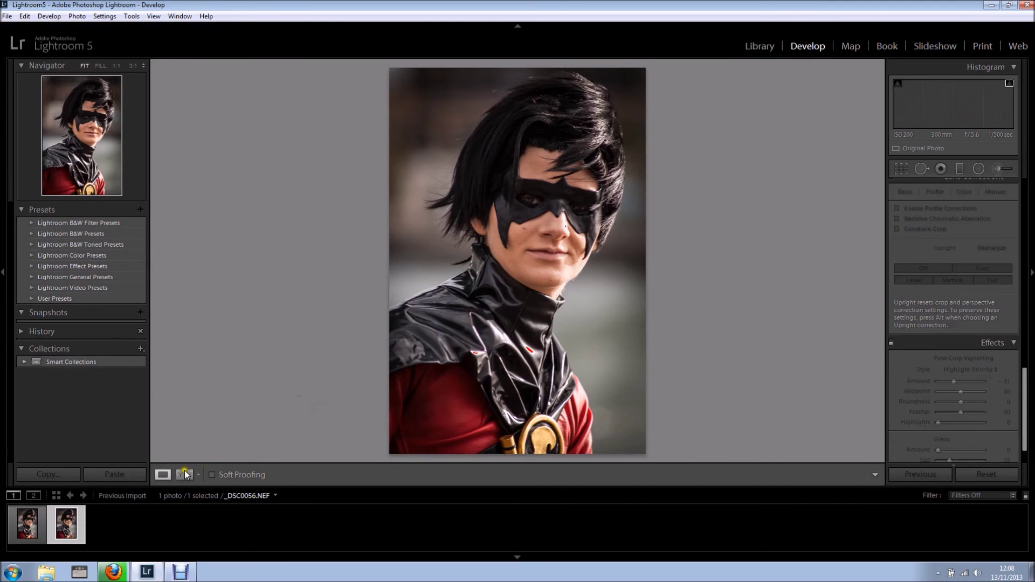
# - Revert the original photo to its Import state in the edit history and compare it with the edited virtual copy
pyautogui.click(24, 525)
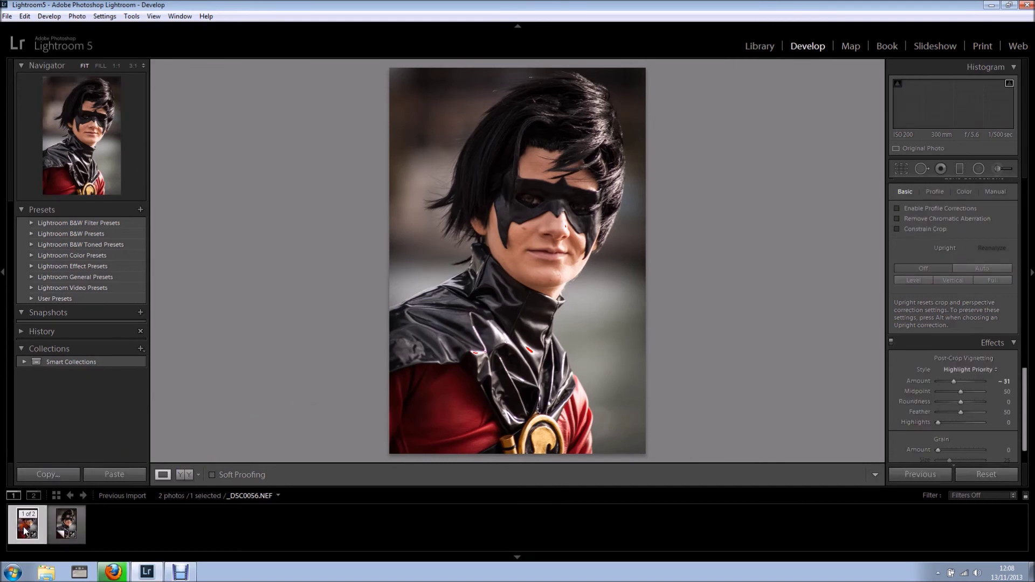
pyautogui.click(21, 332)
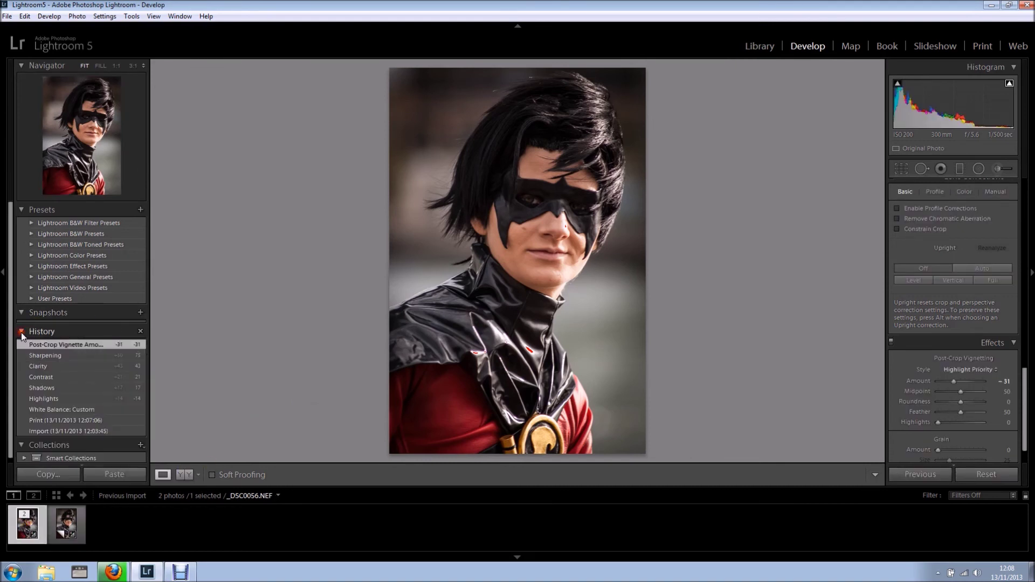
pyautogui.click(71, 431)
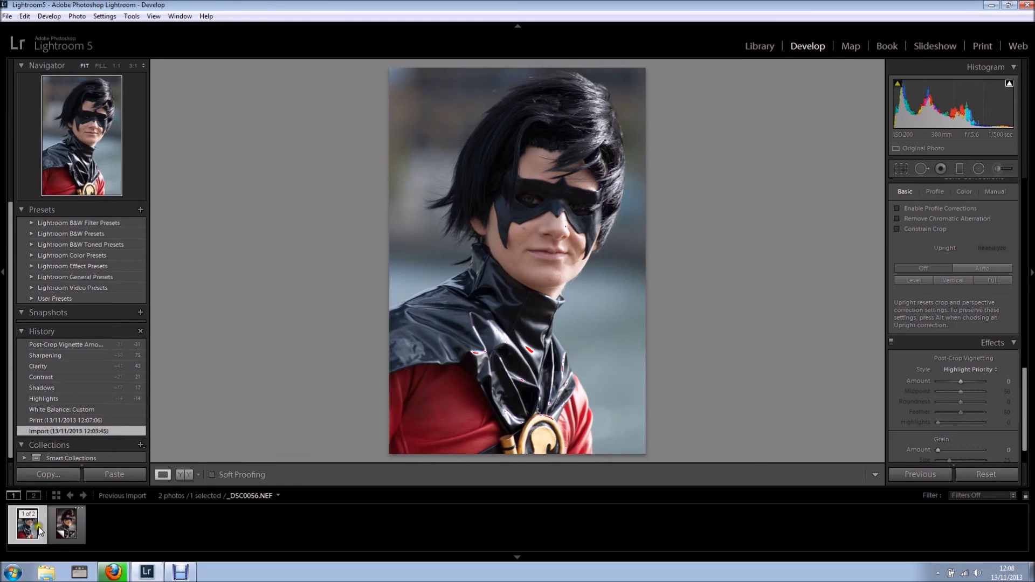
pyautogui.hotkey('ctrl', "'")
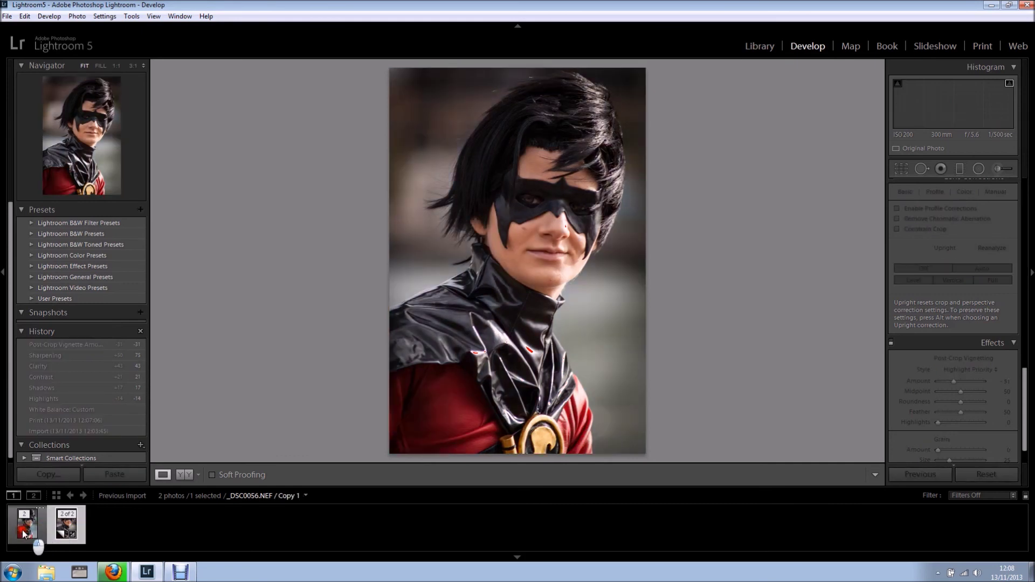
pyautogui.click(19, 531)
pyautogui.click(51, 530)
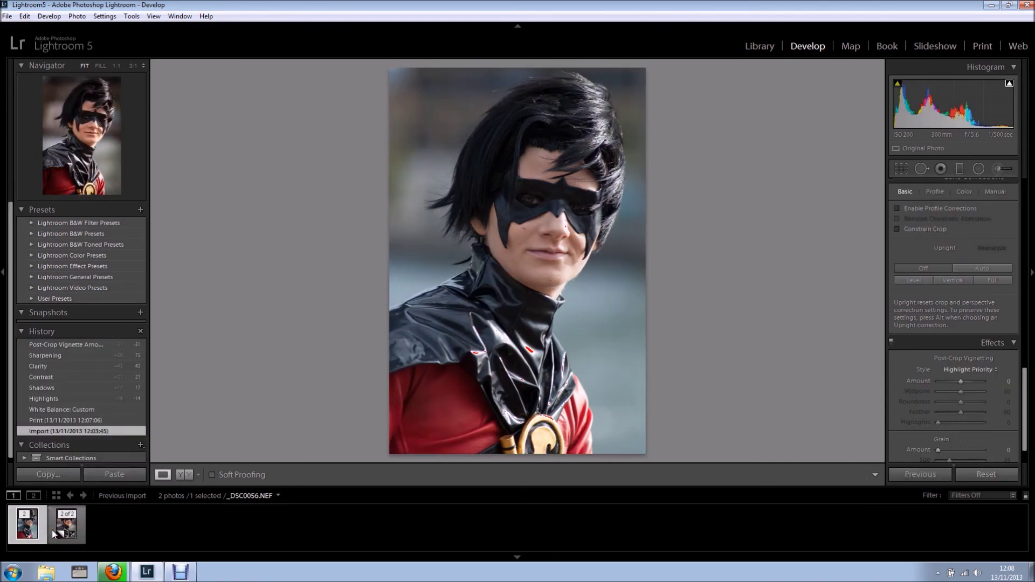
# - Bring both photos into the Print layout and start printing it to a JPG file, cancelling the save
pyautogui.hotkey('ctrl', 'a')
pyautogui.click(986, 48)
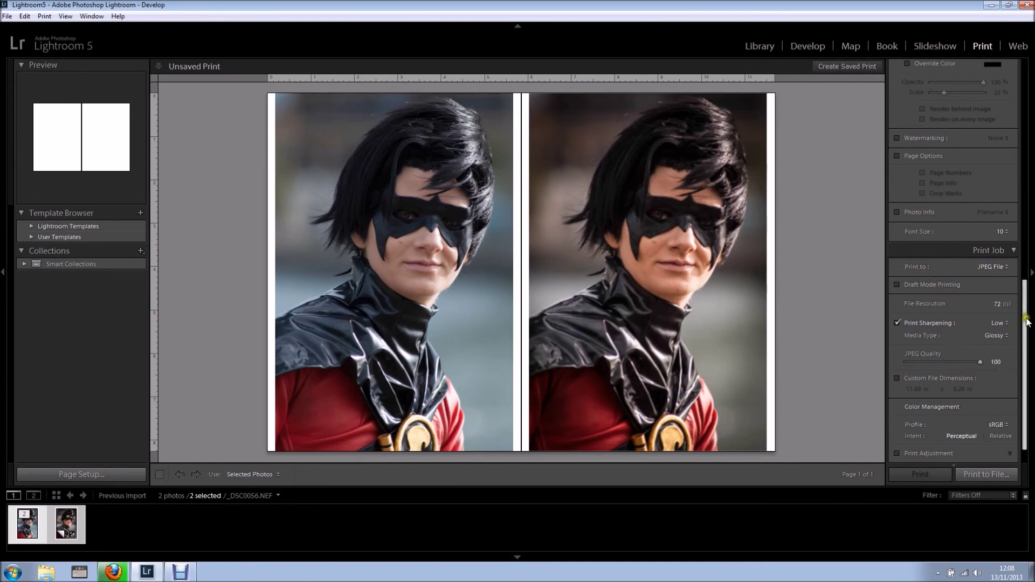
pyautogui.click(985, 475)
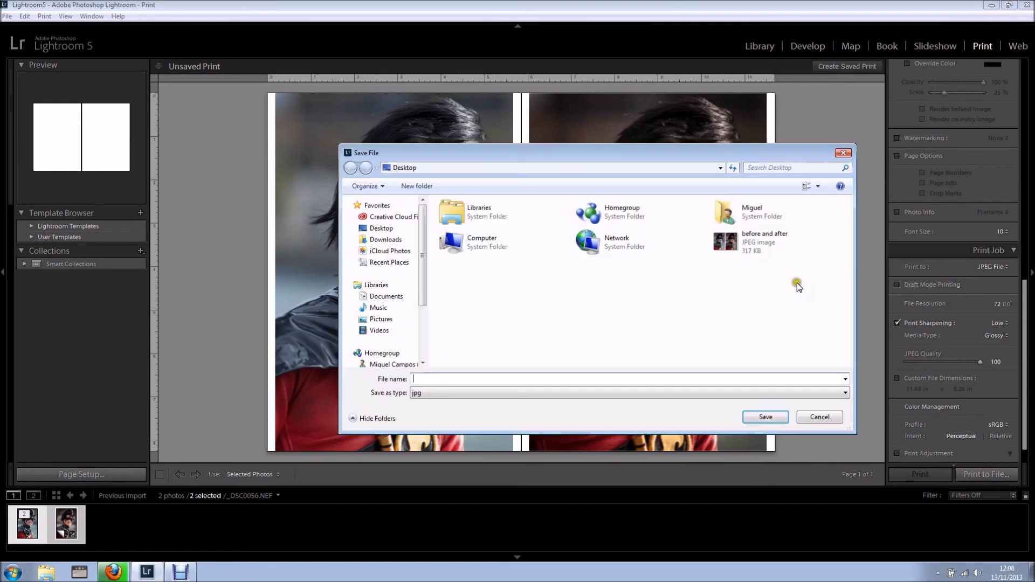
pyautogui.click(820, 421)
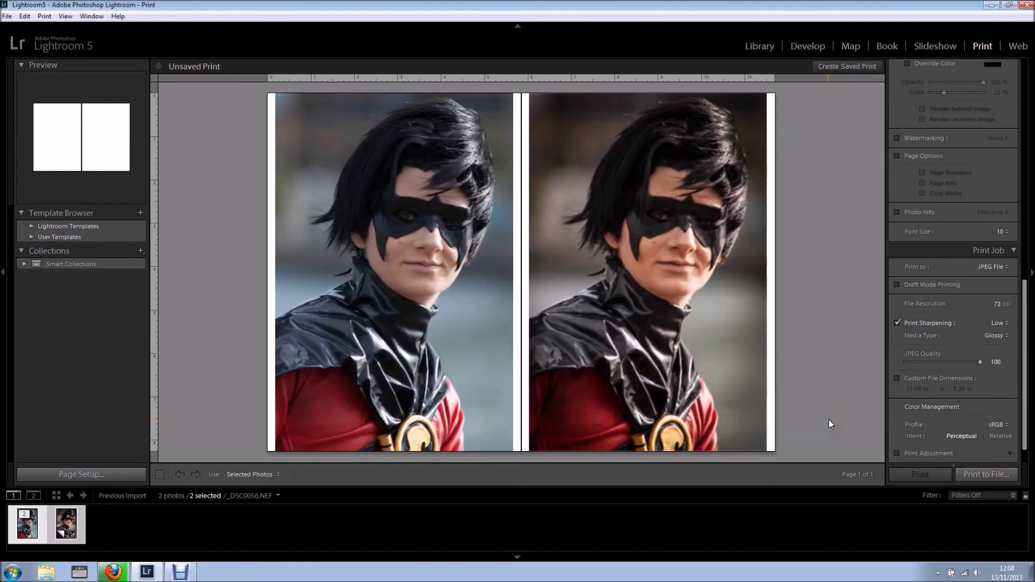